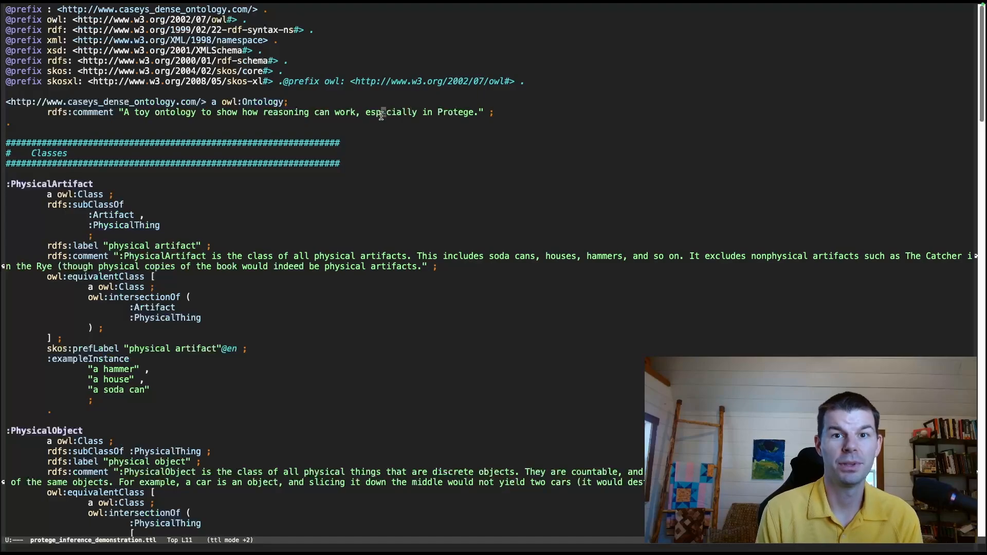
Examine the PhysicalArtifact, PhysicalObject and PhysicalThing class definitions and their superclasses in the Turtle file.
click(159, 189)
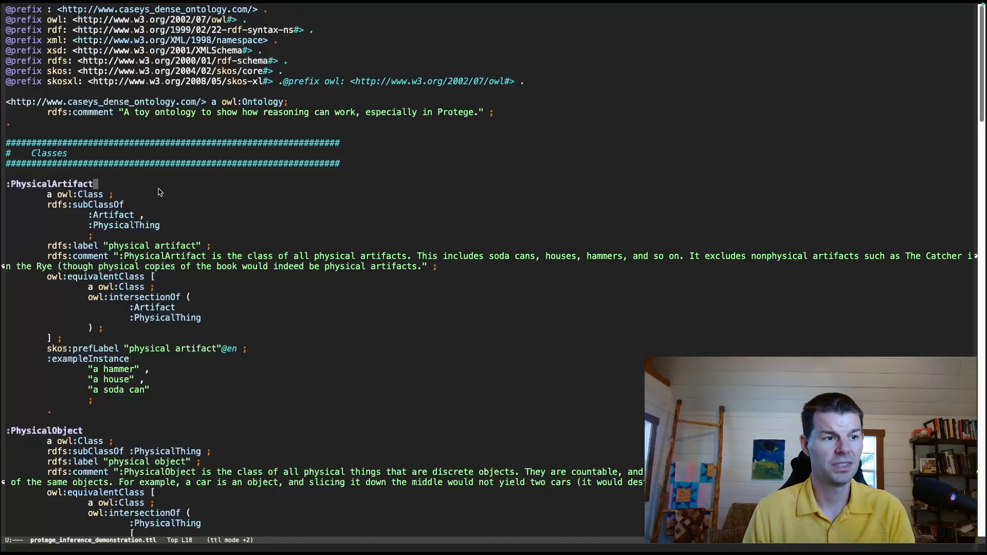
scroll(175, 206, down, 4)
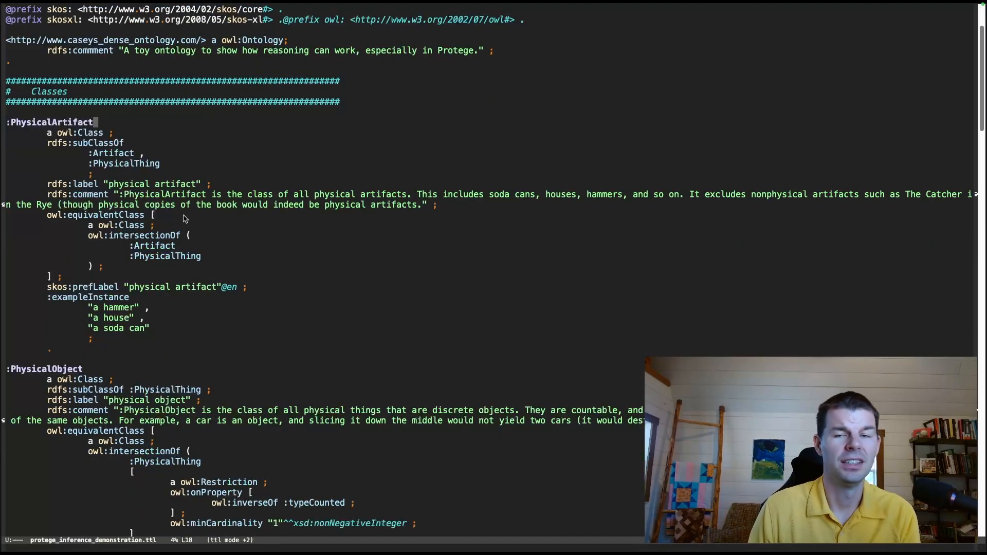
scroll(184, 219, down, 5)
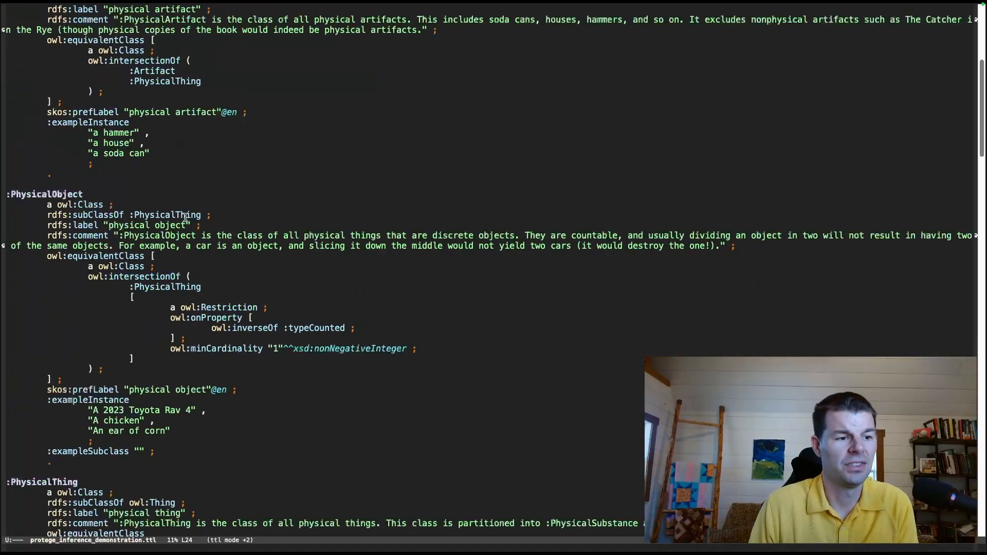
scroll(181, 257, down, 4)
click(191, 306)
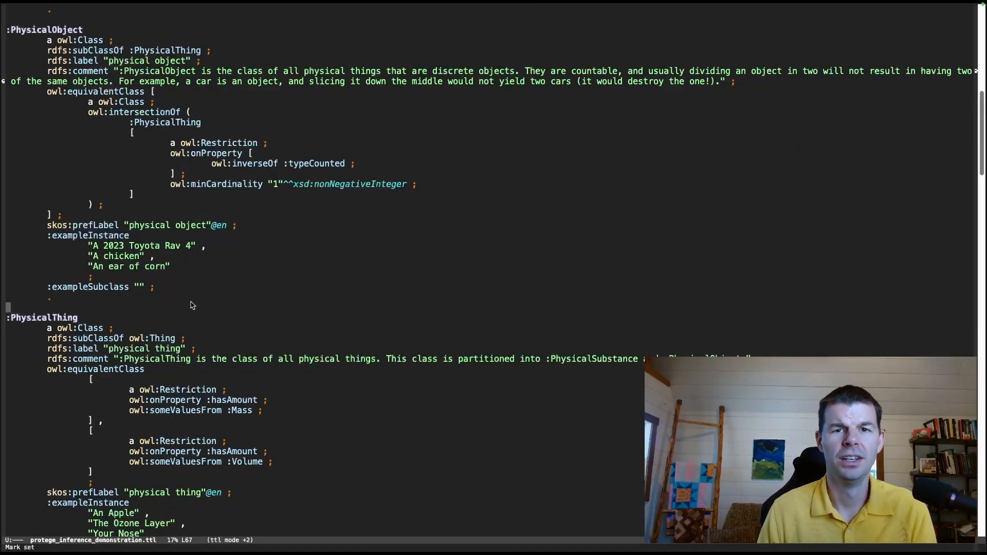
click(84, 317)
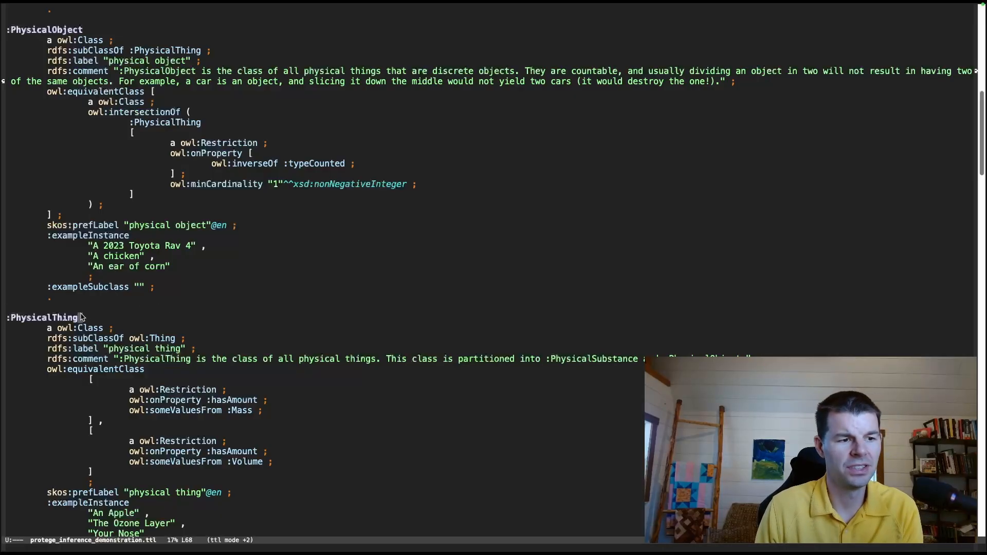
double_click(156, 339)
scroll(155, 334, up, 4)
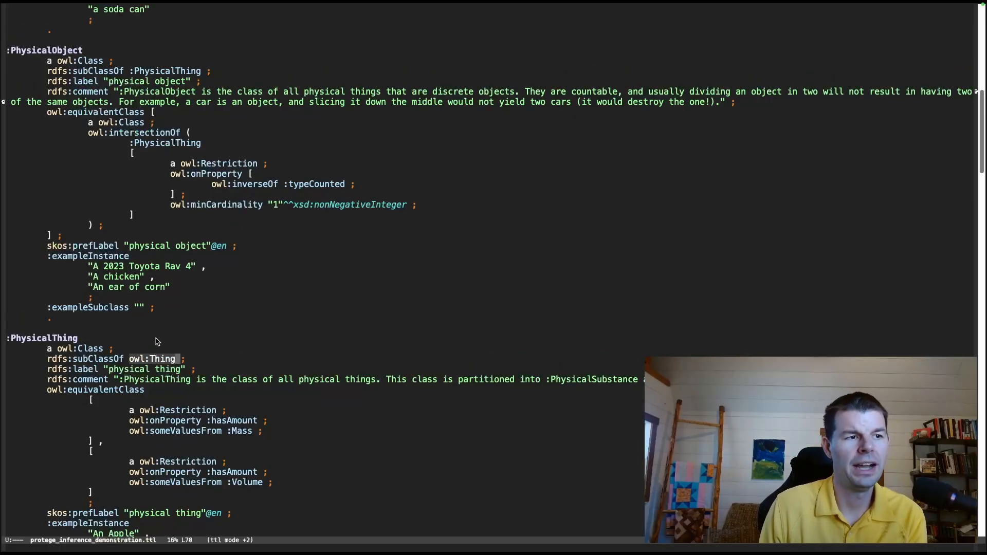
click(160, 142)
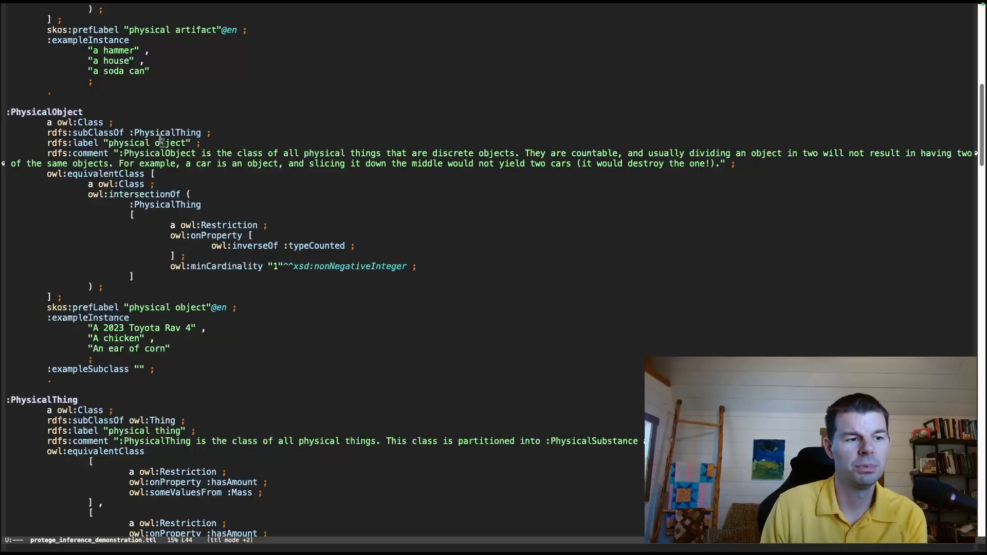
scroll(160, 149, up, 4)
click(73, 43)
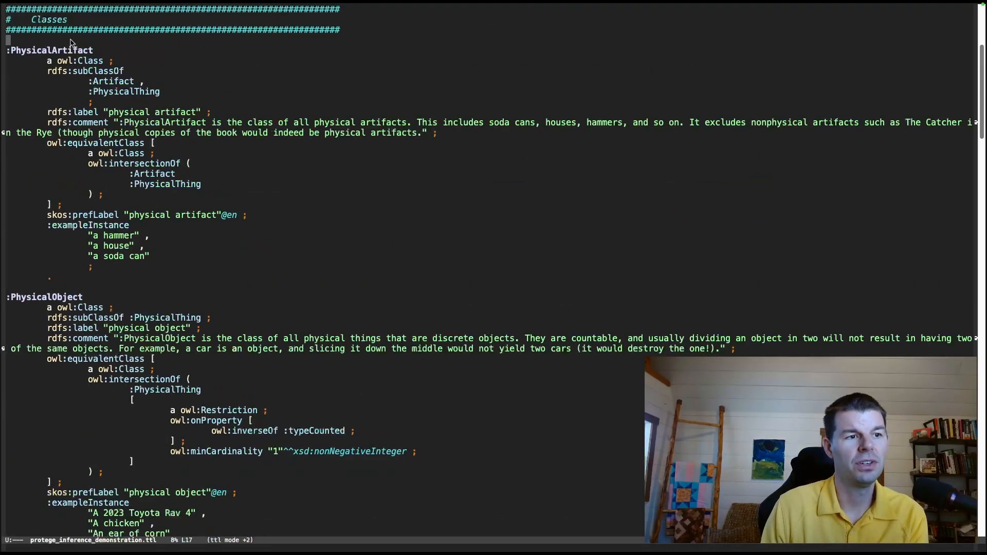
click(73, 46)
double_click(109, 91)
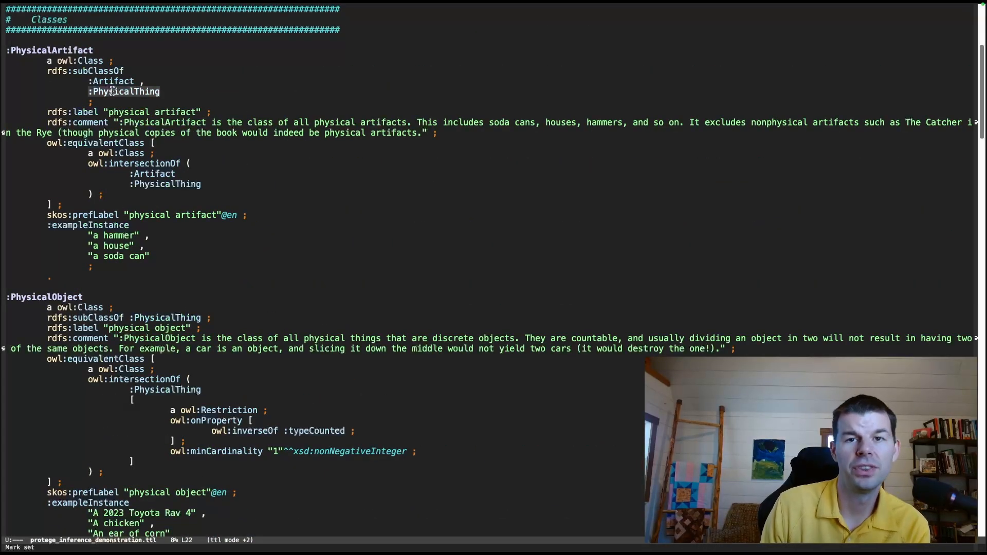
Examine the tool and material object classes, the disjointness of MetalObject and WoodObject, and the object property definitions.
scroll(327, 199, down, 20)
scroll(205, 206, up, 2)
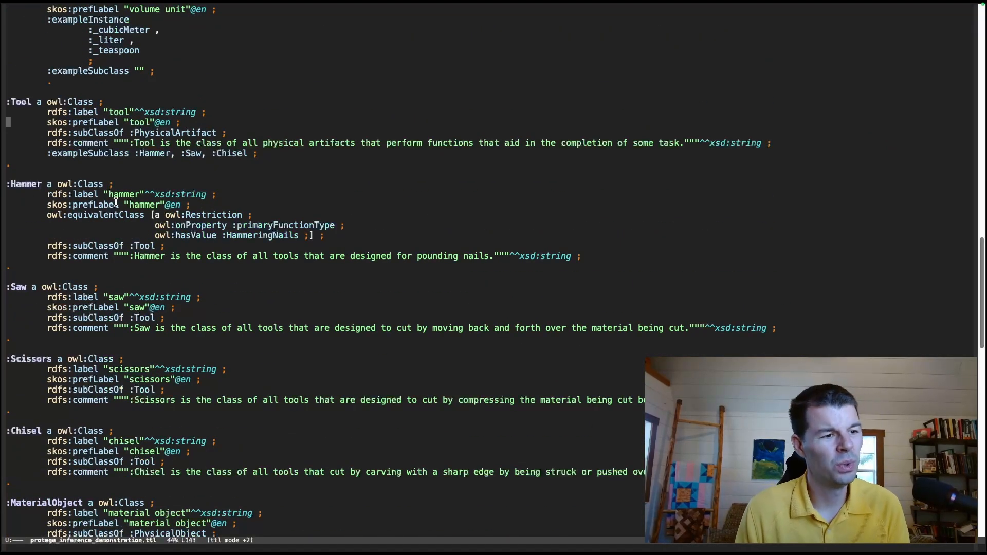
scroll(130, 277, down, 2)
scroll(130, 278, down, 3)
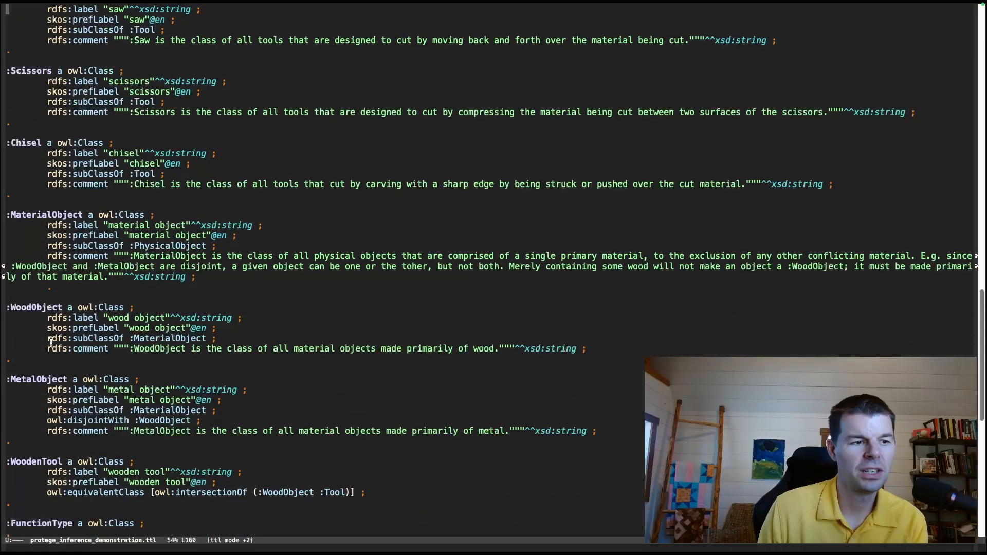
scroll(51, 340, down, 1)
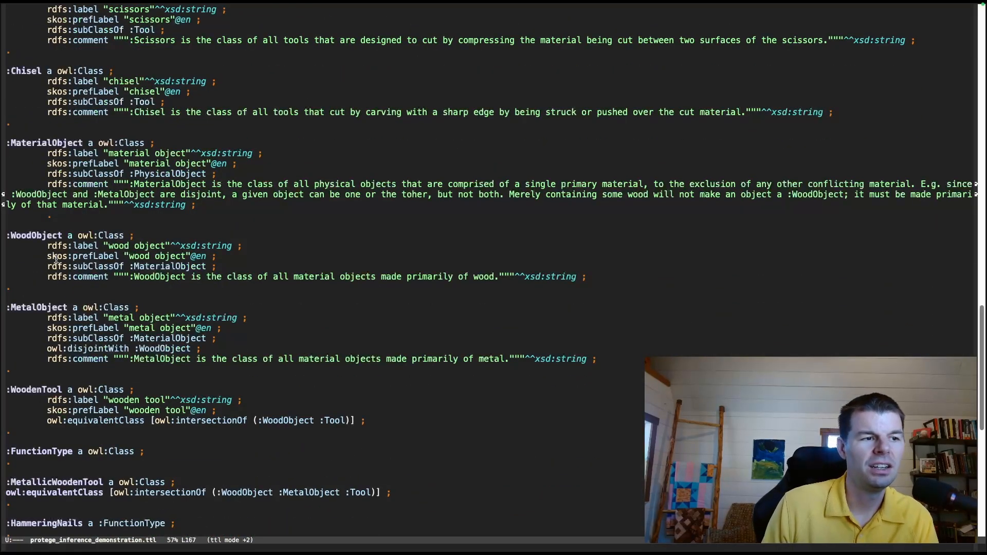
click(45, 227)
click(58, 296)
click(168, 348)
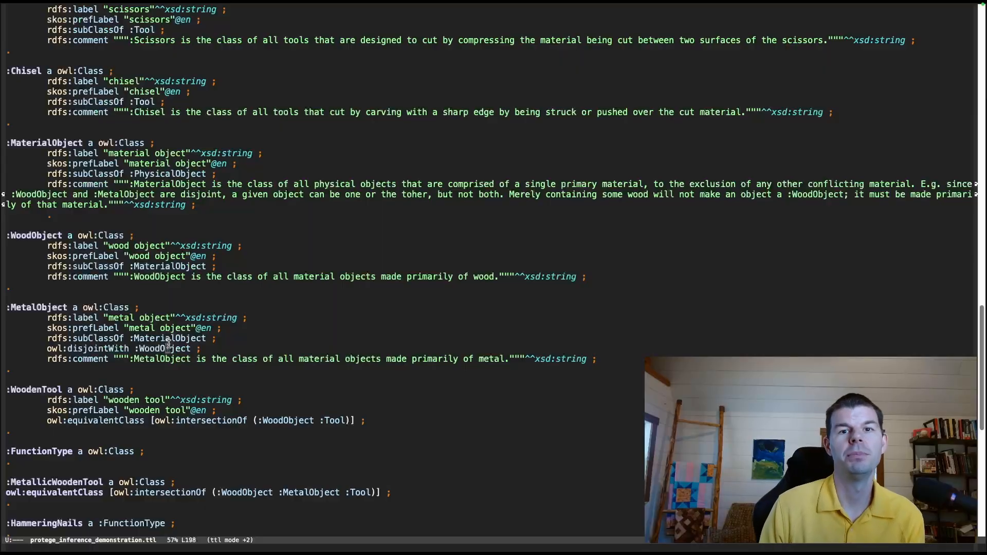
scroll(168, 344, down, 1)
scroll(168, 343, down, 5)
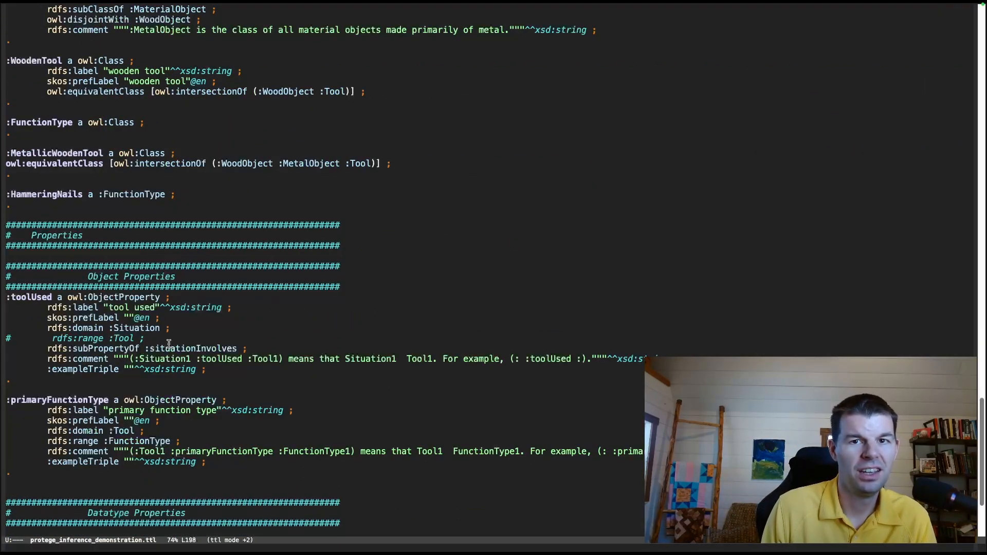
Switch to Protégé and expand PhysicalThing in the class hierarchy down to the subclasses of Tool and MaterialObject.
key(ctrl+Left)
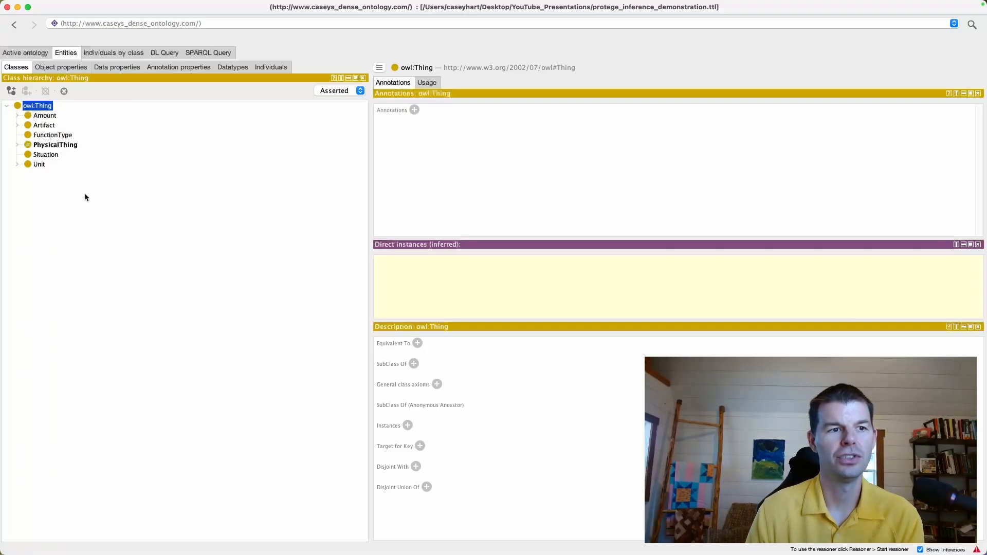
key(super+Tab)
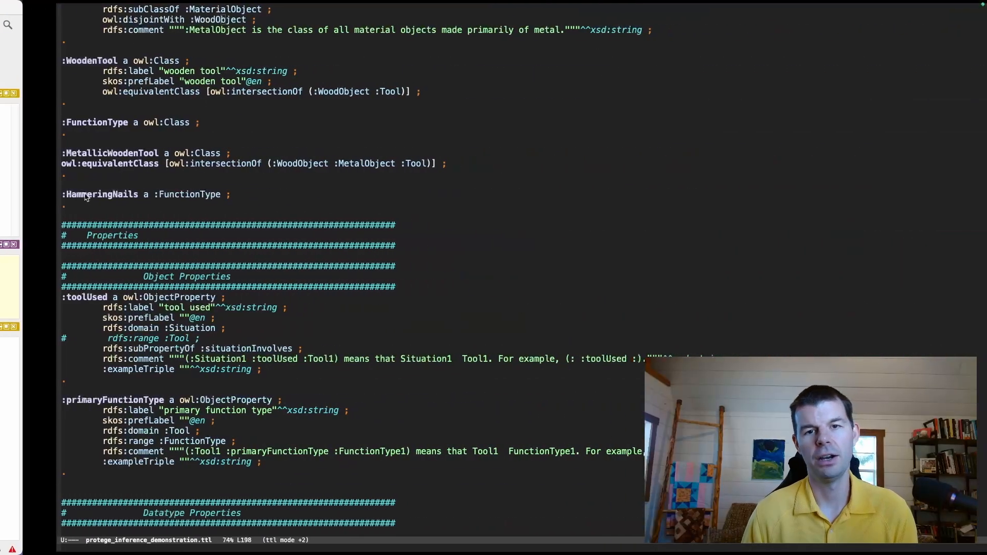
key(super+Tab)
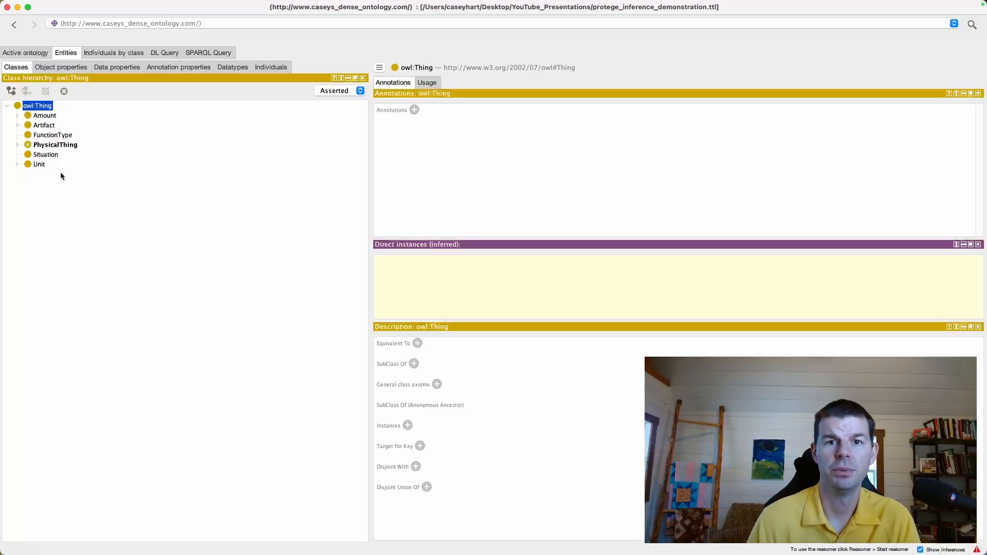
click(40, 145)
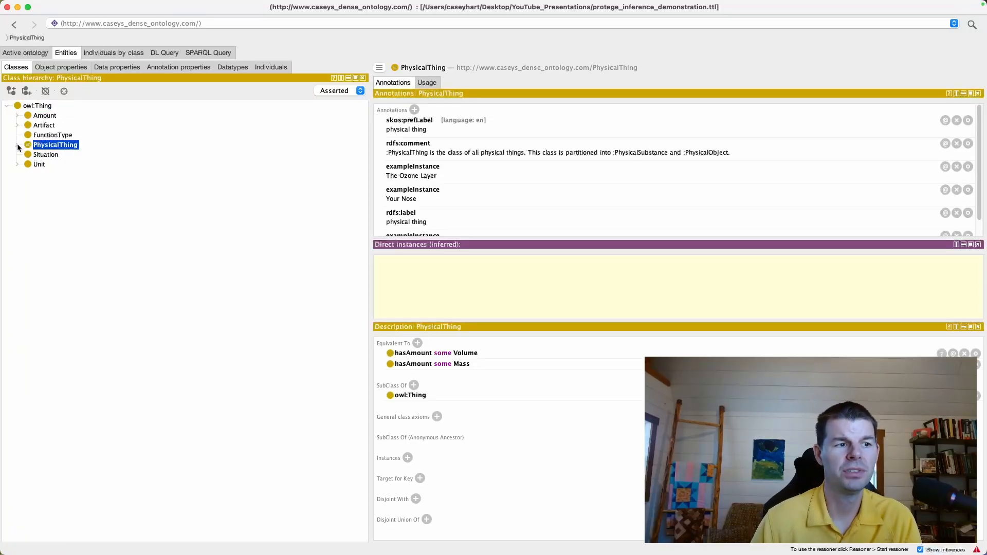
click(18, 146)
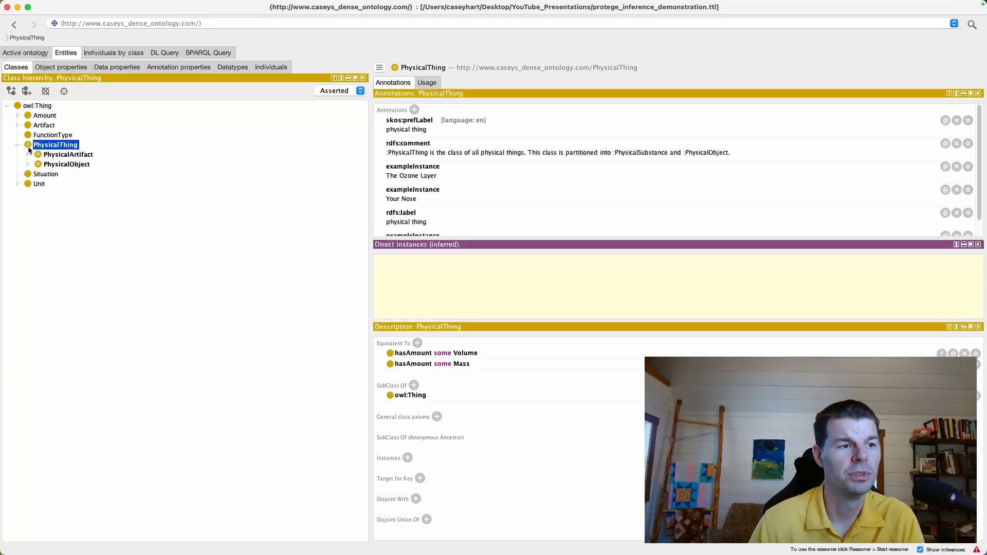
click(28, 155)
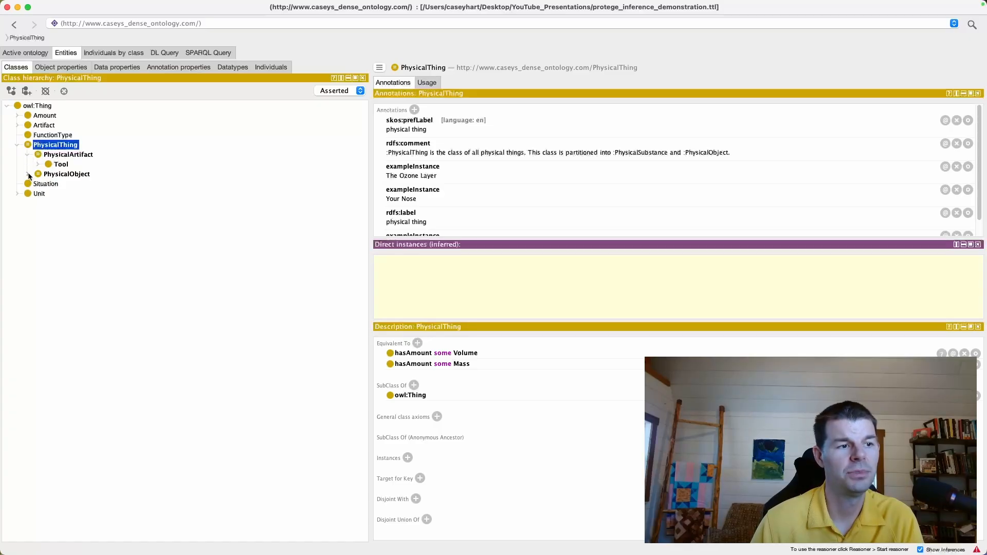
click(28, 174)
click(38, 164)
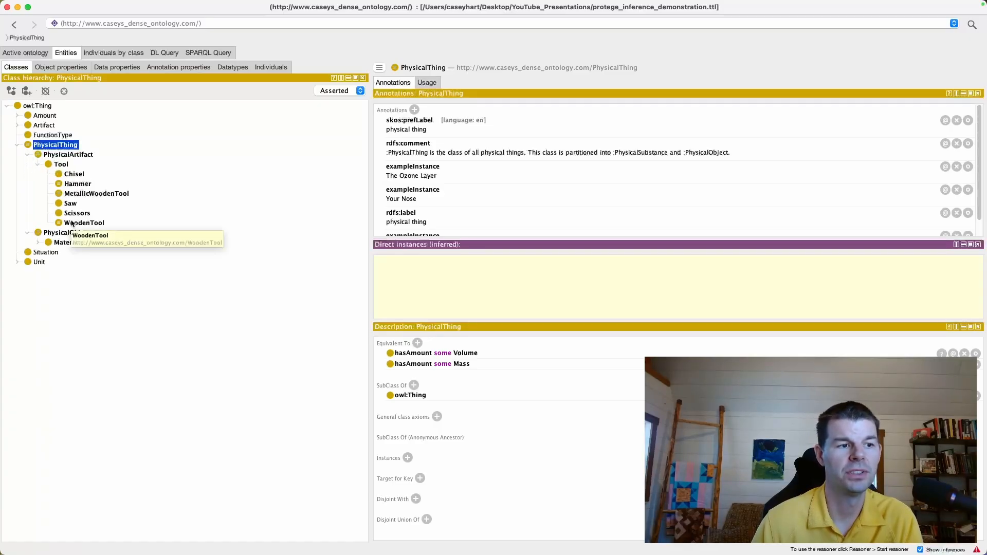
click(38, 243)
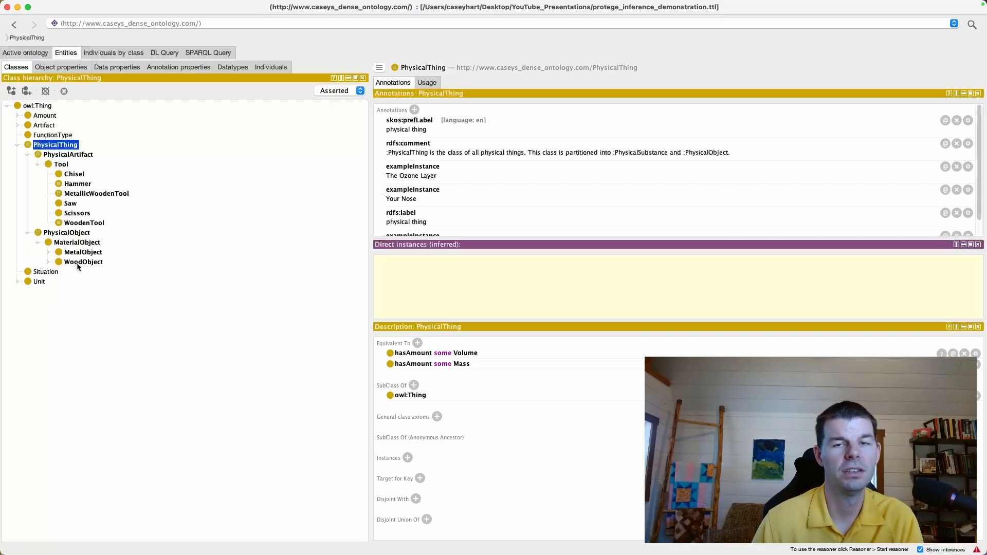
Show the list of individuals in the ontology.
click(269, 67)
click(143, 157)
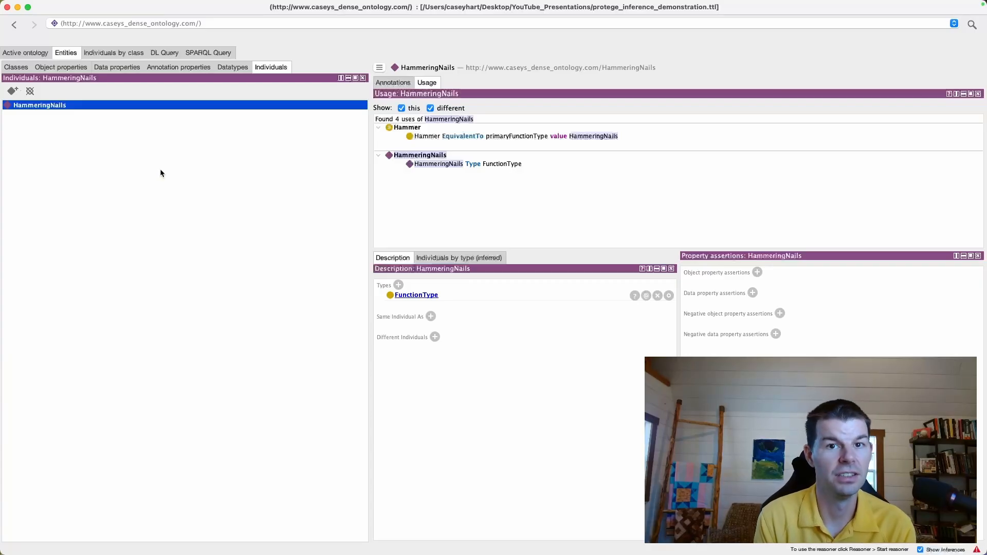
Switch to the Turtle file in the text editor, add ":MyHammer a :Hammer ;" with a closing period under Example Data, and save.
key(ctrl+Right)
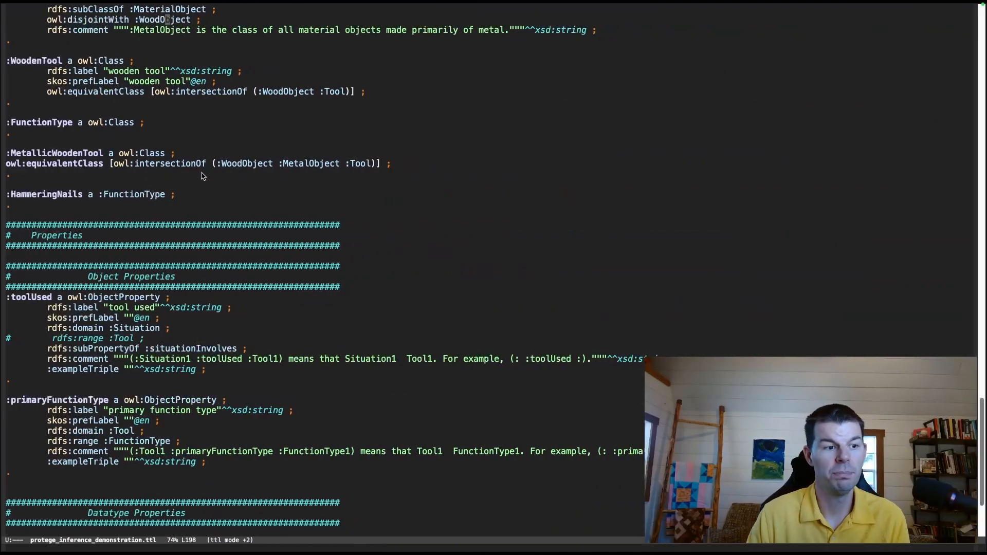
click(362, 200)
key(alt+greater)
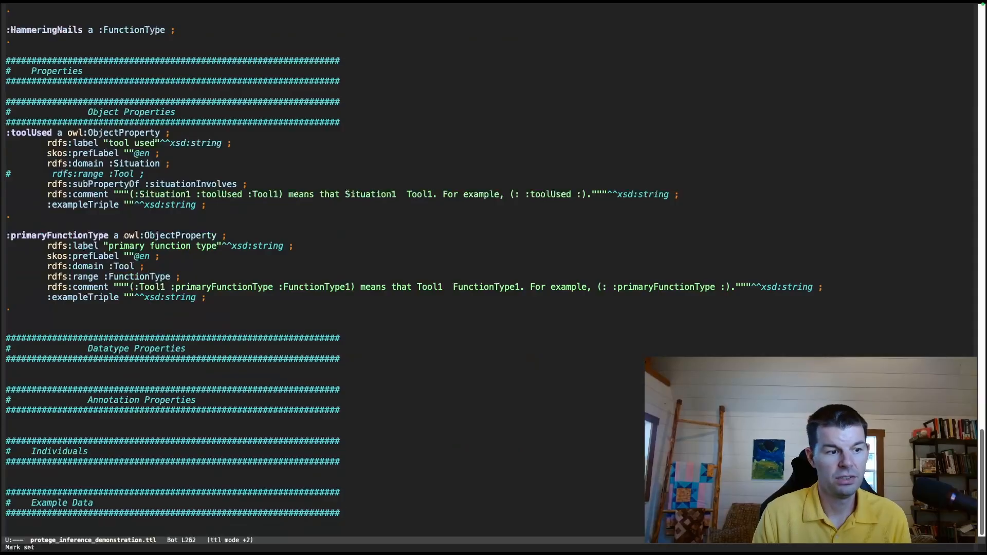
scroll(350, 191, down, 2)
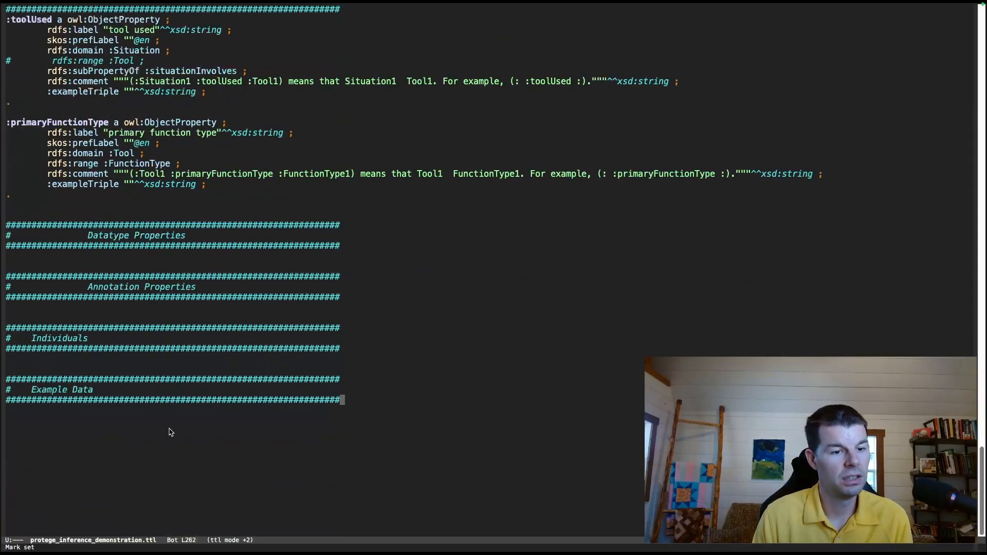
key(Return)
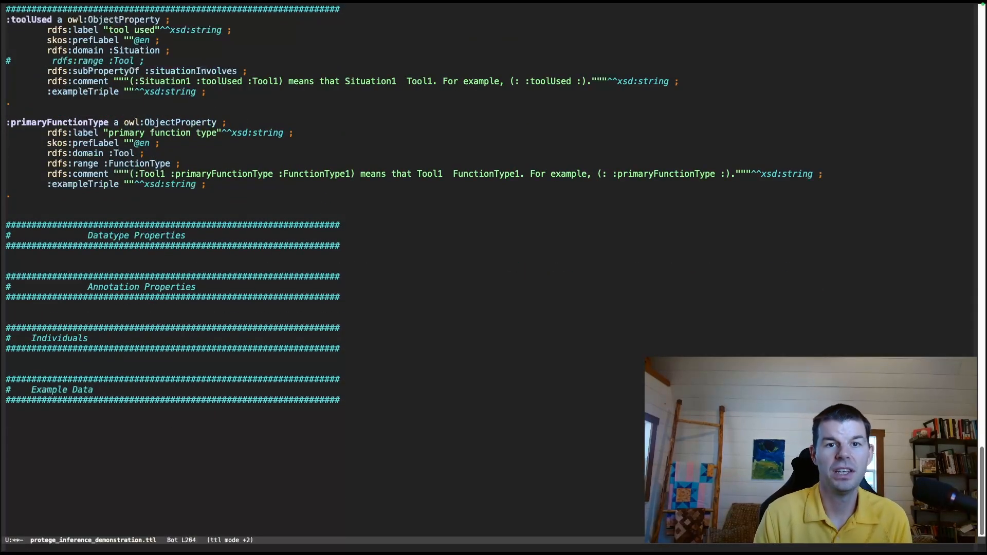
text(:My)
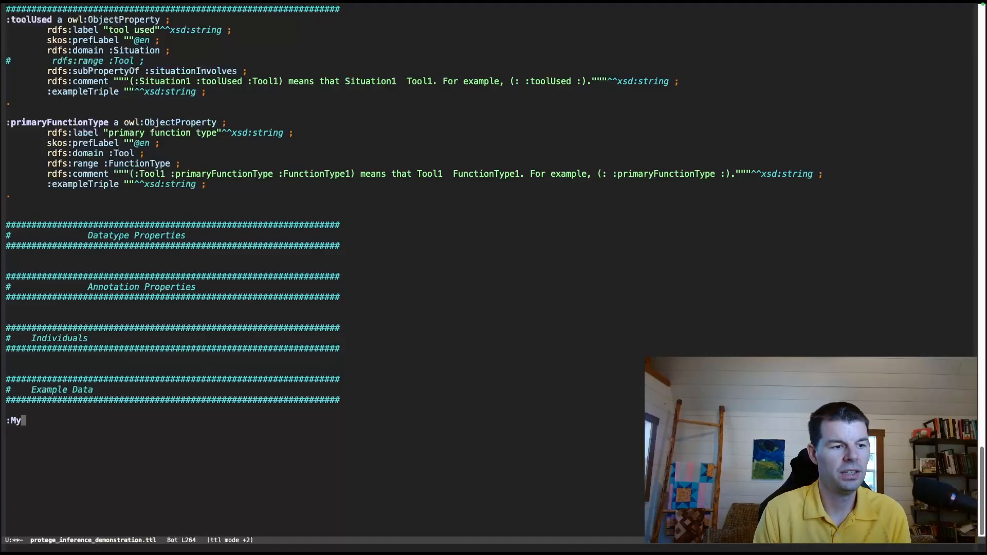
text(Hammer a :Hammer ;)
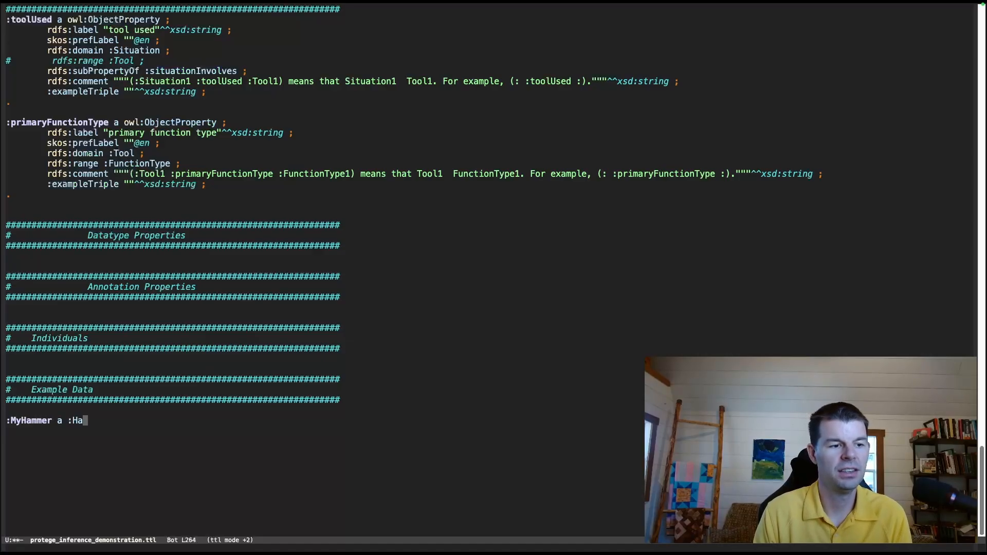
key(Return)
key(ctrl+x)
key(ctrl+s)
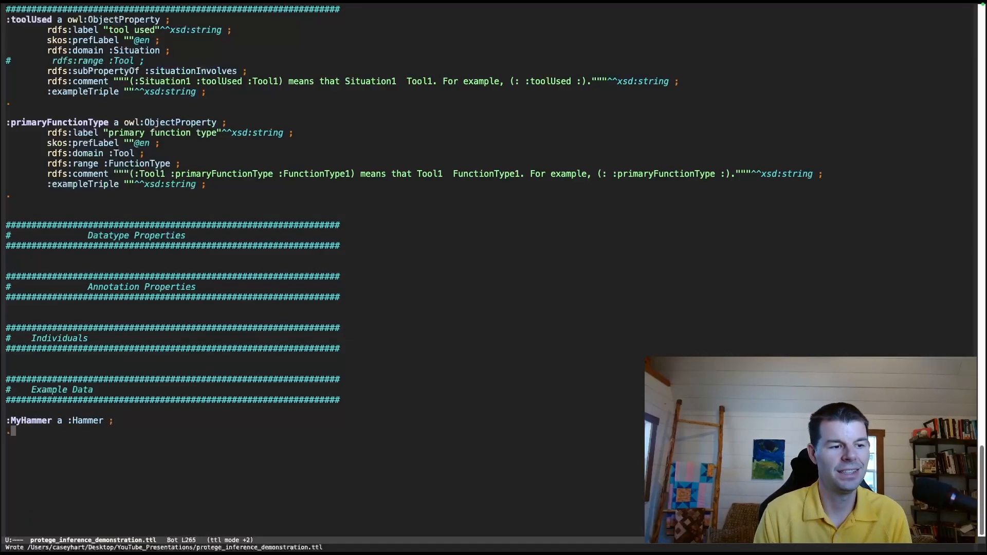
Switch back to Protégé, reload the changed ontology and view the usage and annotations of the MyHammer individual.
key(super+Tab)
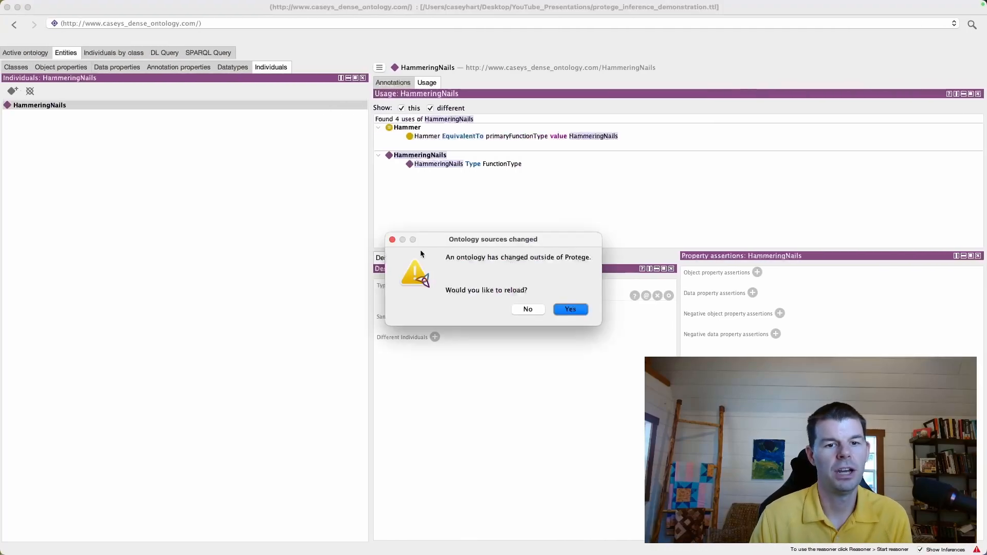
click(571, 309)
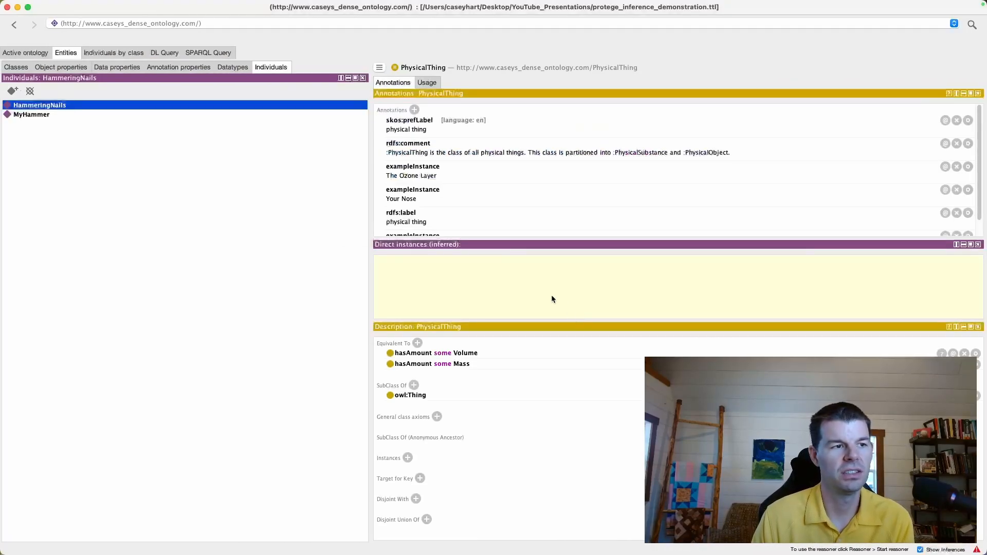
click(77, 114)
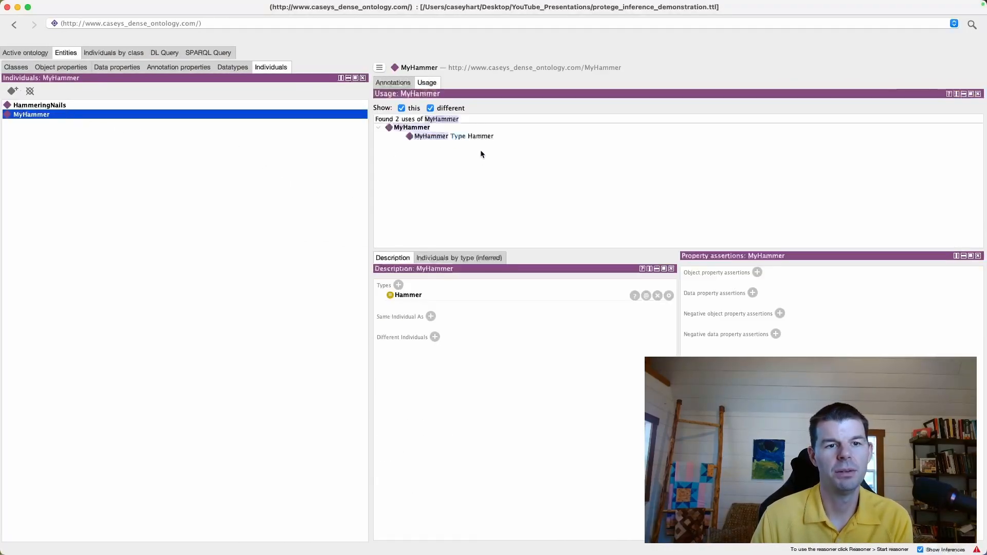
click(393, 82)
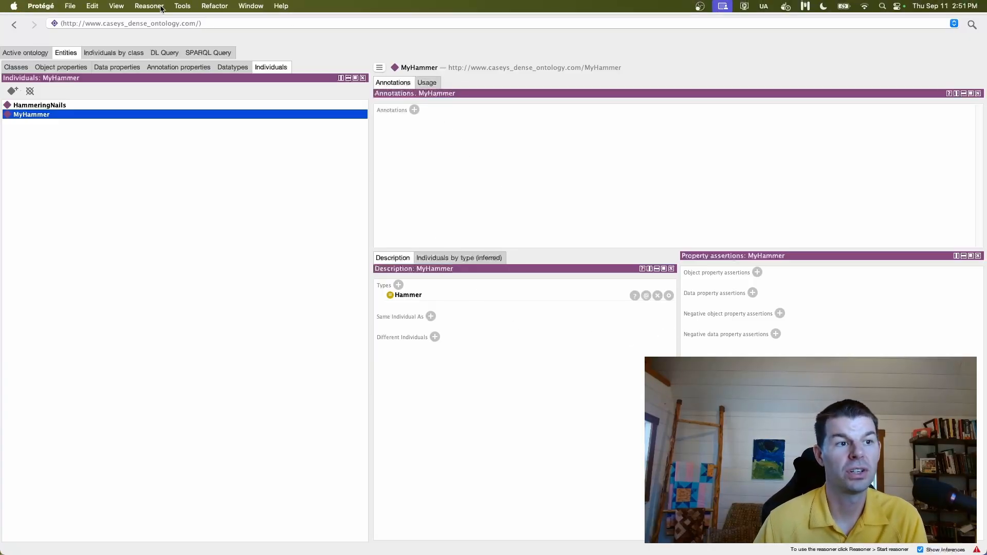
Start the HermiT 1.4.3.456 reasoner and redisplay the MyHammer individual with its inferred property assertions.
click(160, 7)
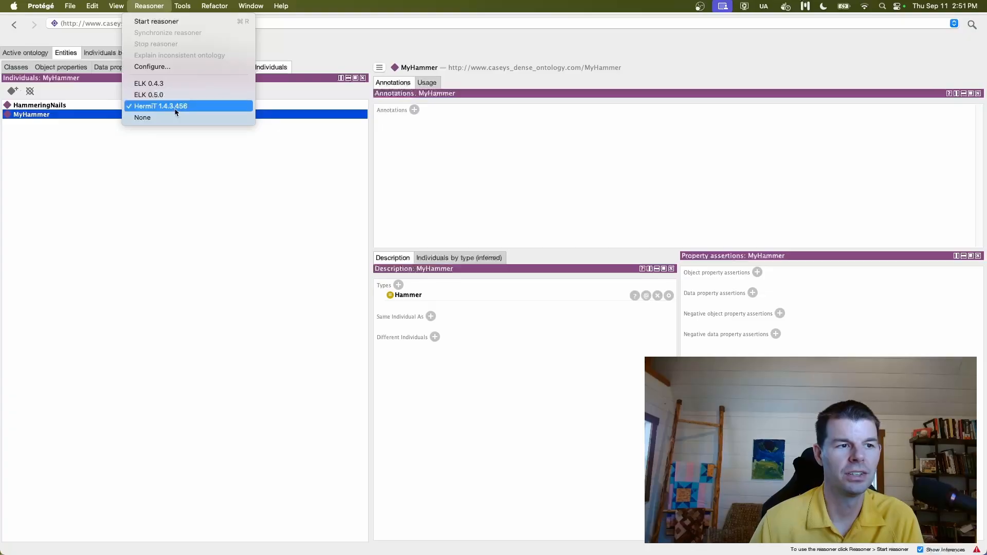
click(170, 21)
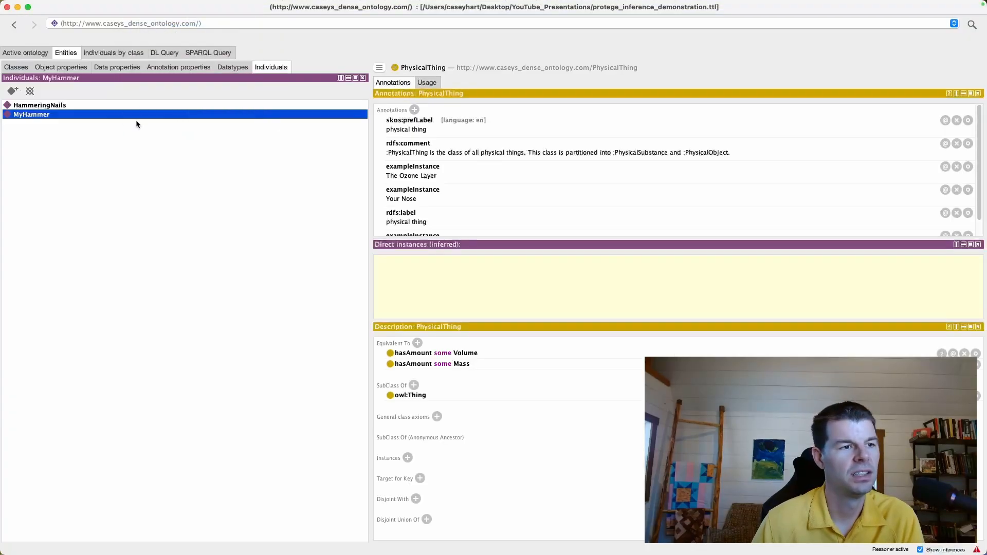
click(95, 106)
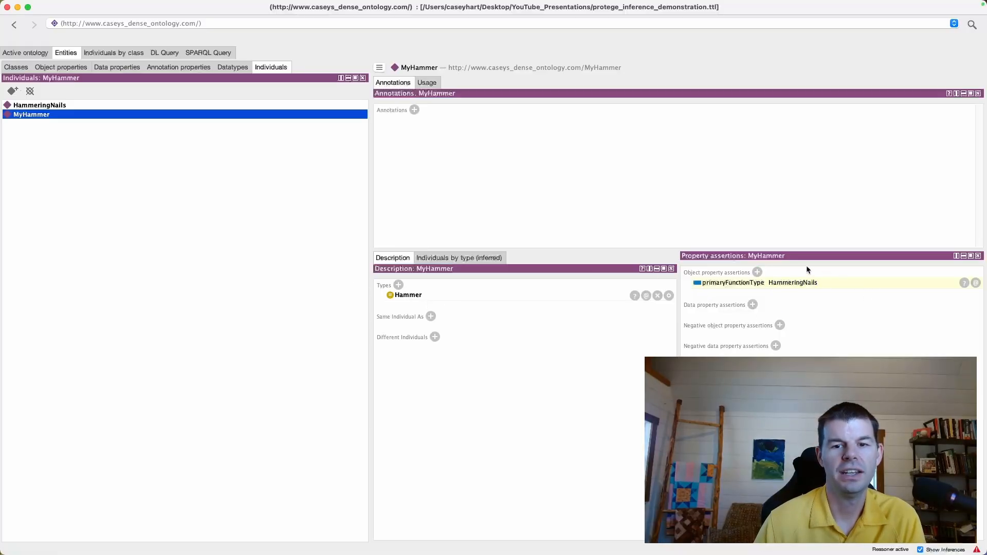
Stop the reasoner, redisplay MyHammer without inferences, and start the reasoner again.
mouse_move(183, 2)
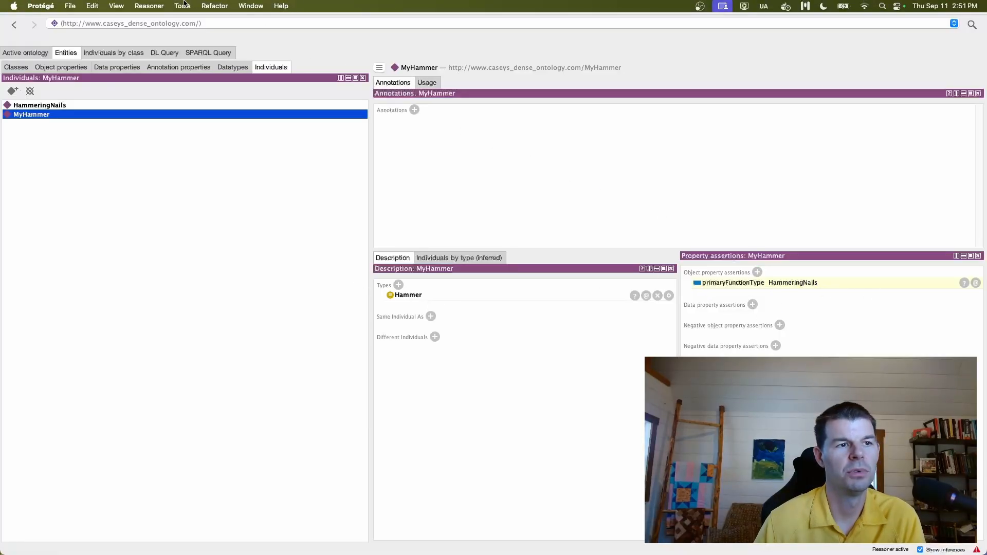
click(147, 5)
click(152, 40)
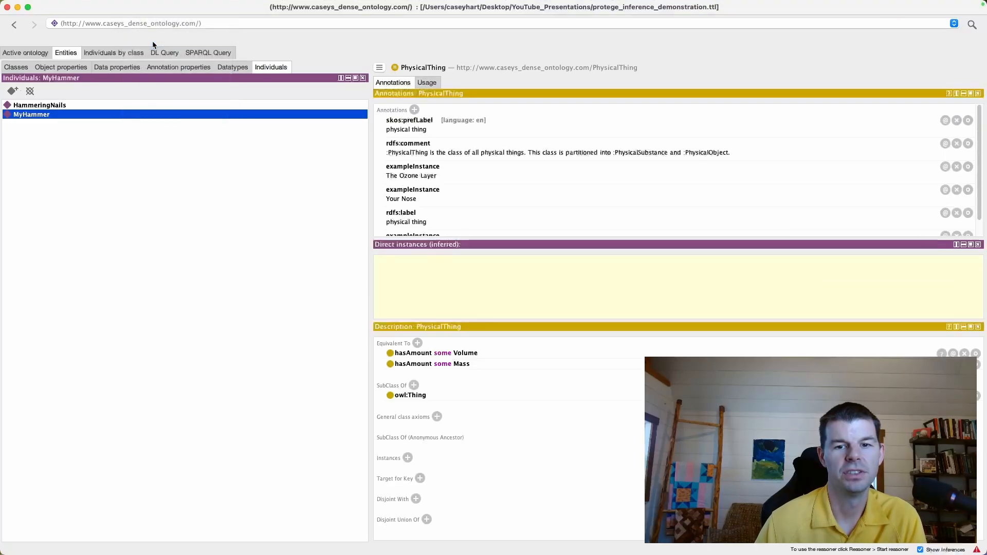
click(100, 105)
click(87, 115)
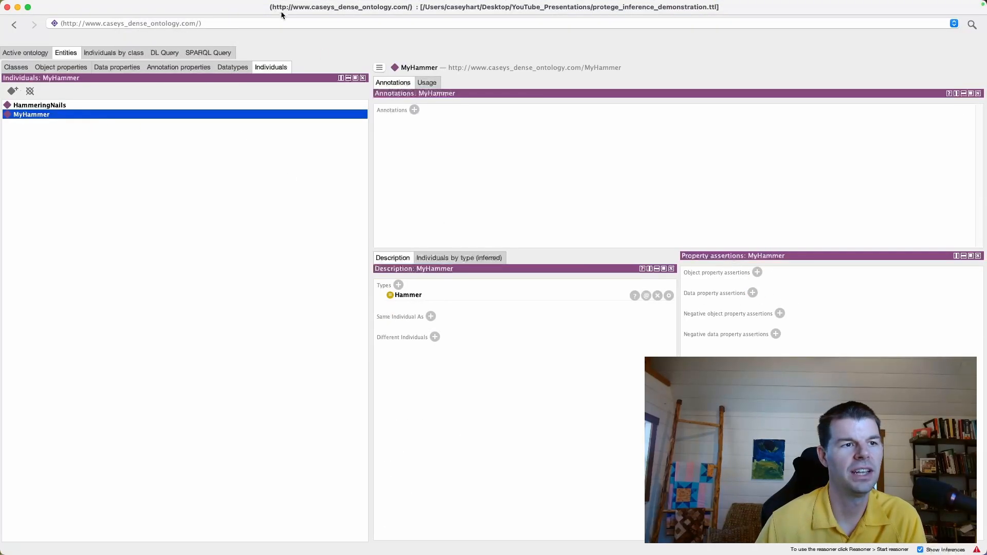
click(149, 6)
click(153, 21)
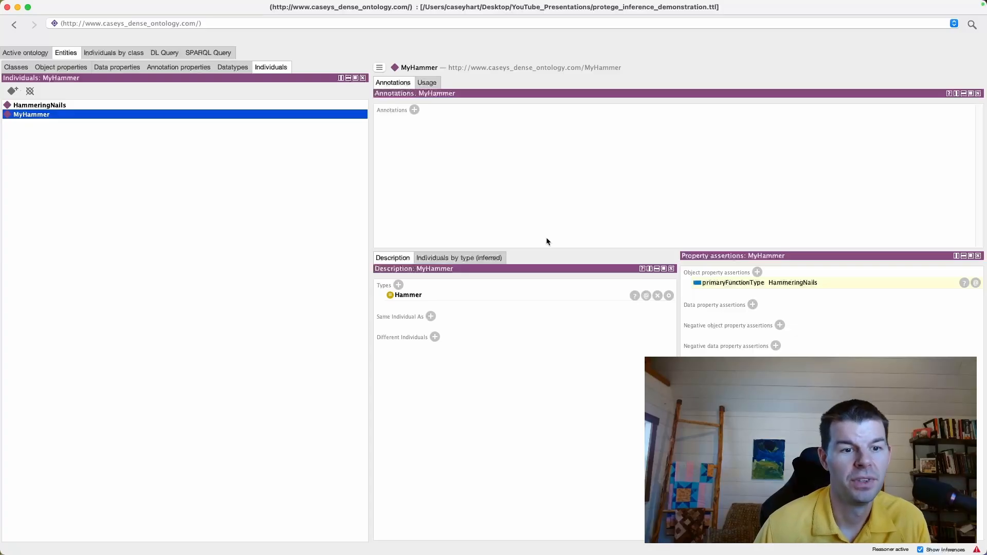
Examine the Hammer class definition from MyHammer's types, return to MyHammer and view the explanation for its inferred primaryFunctionType assertion.
click(402, 297)
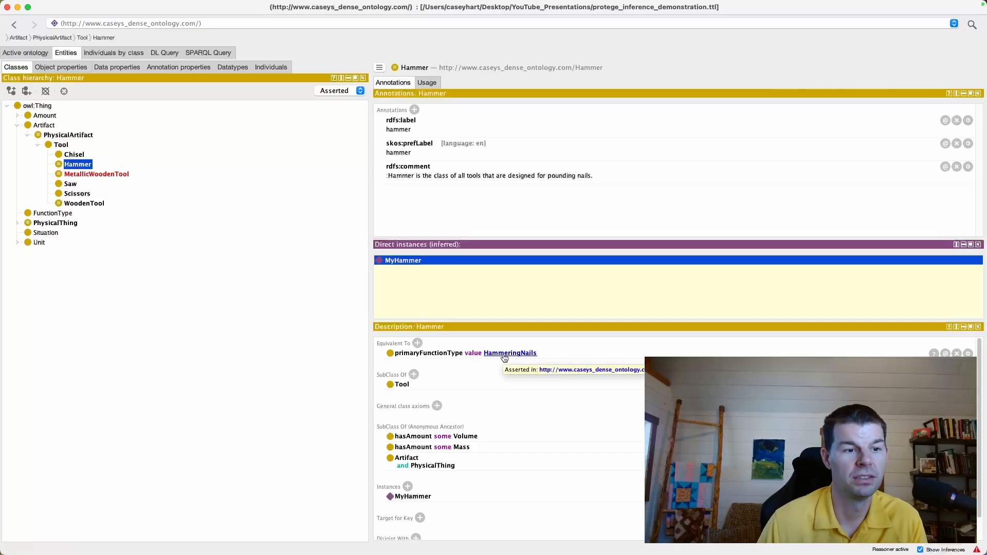
click(405, 497)
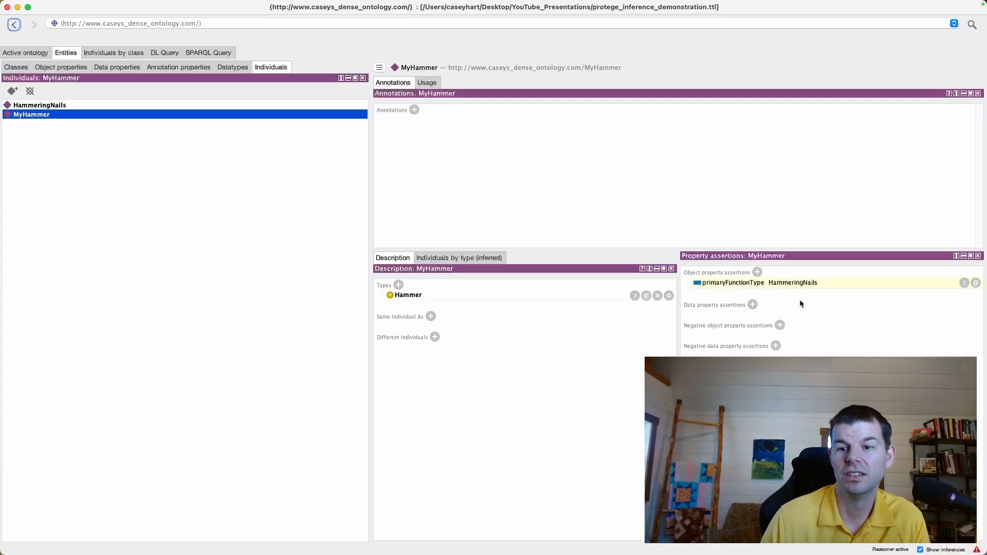
click(964, 284)
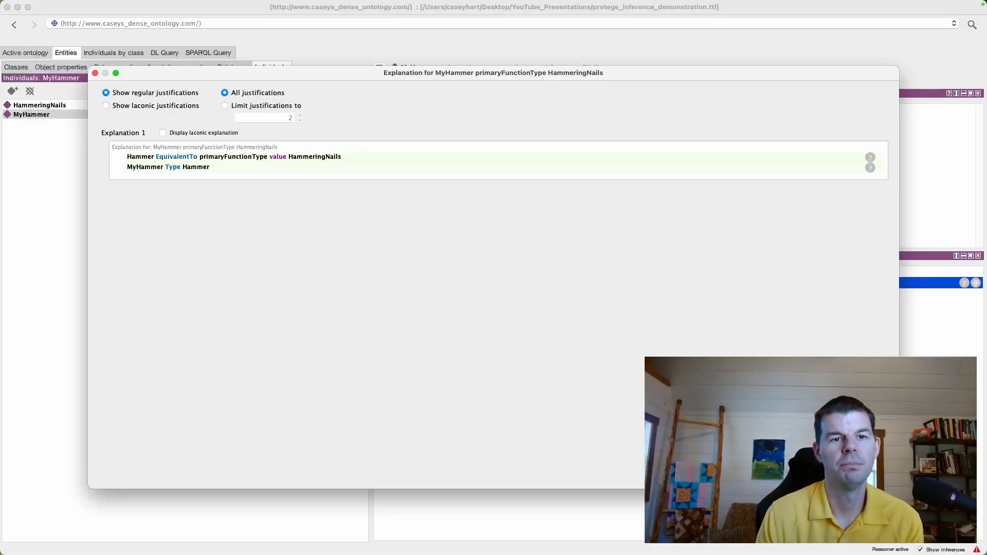
click(870, 474)
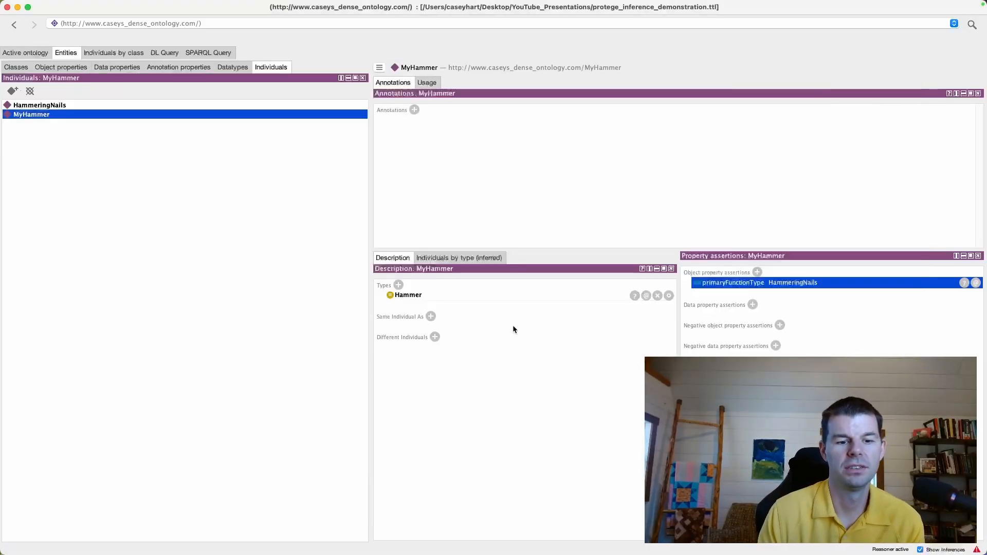
Switch to the Turtle file in the text editor, add ":NailHammerer :primaryFunctionType :HammeringNails ;" with a closing period below MyHammer, and save.
key(super+Tab)
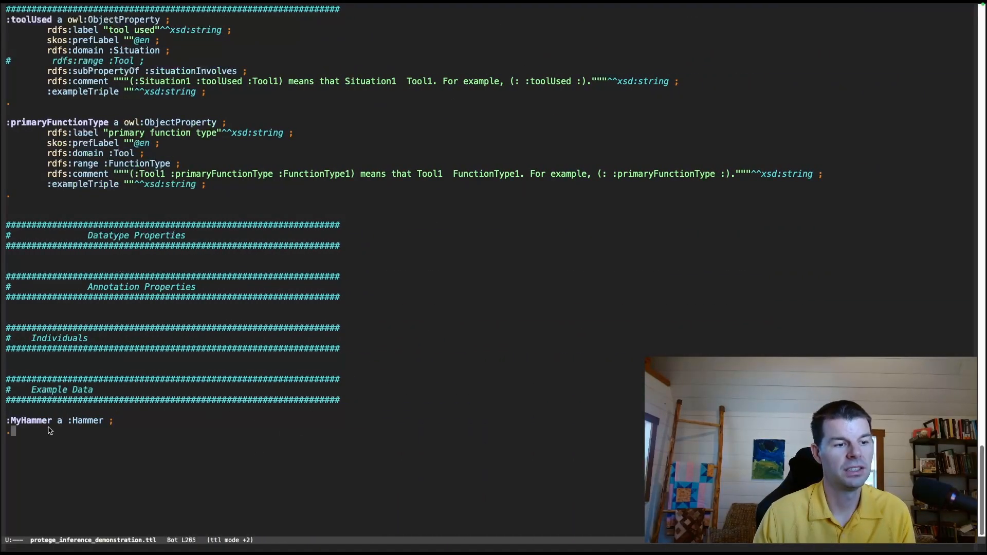
key(Return)
key(Return)
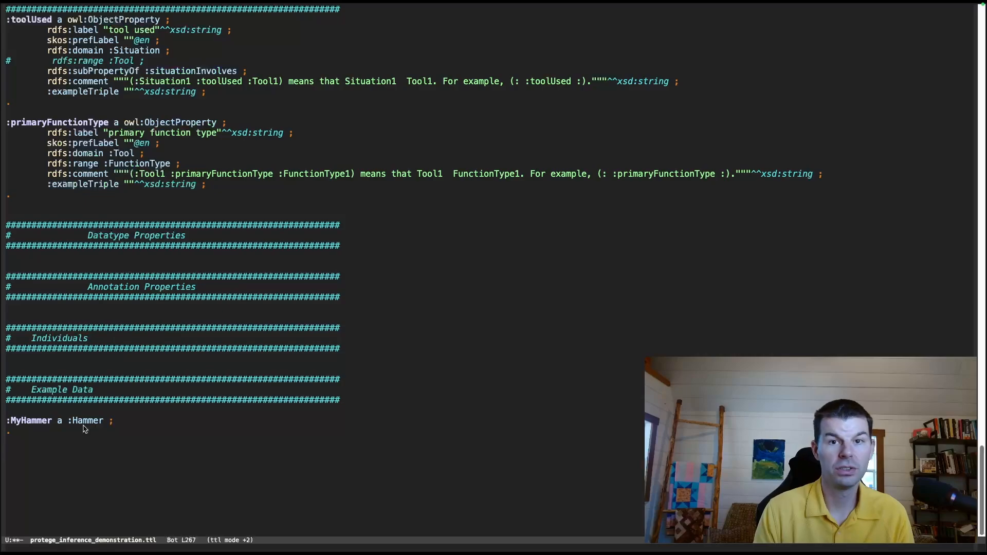
text(:Na)
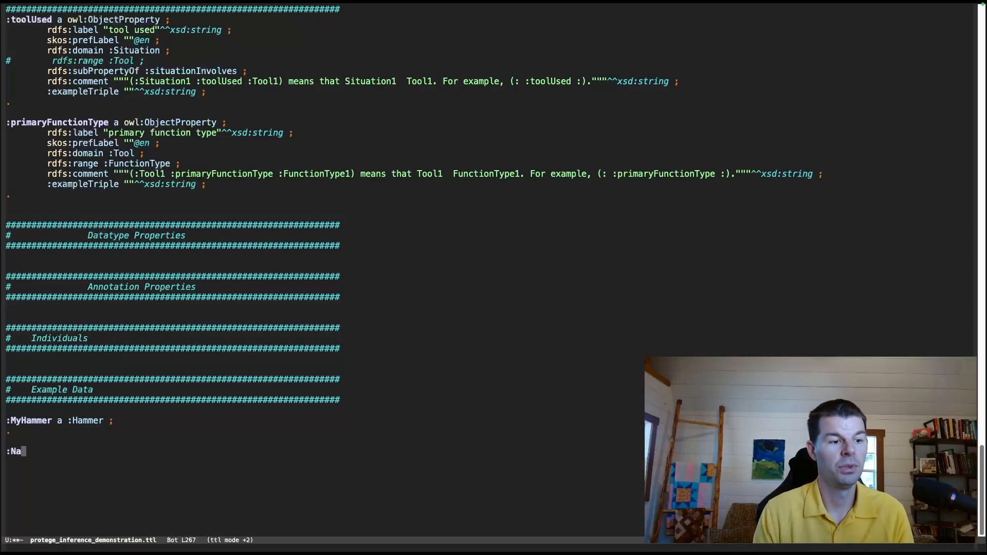
text(ilHammerer)
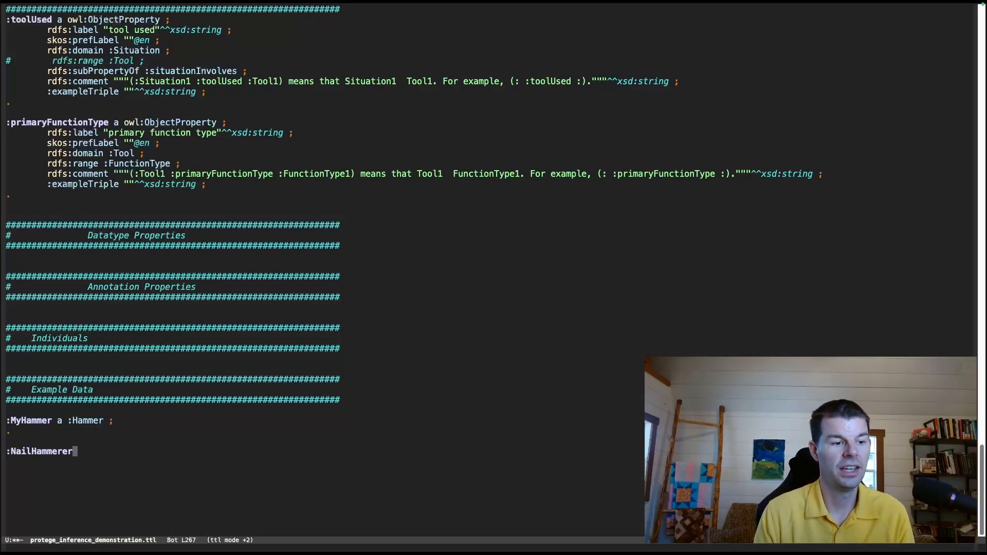
text( :type)
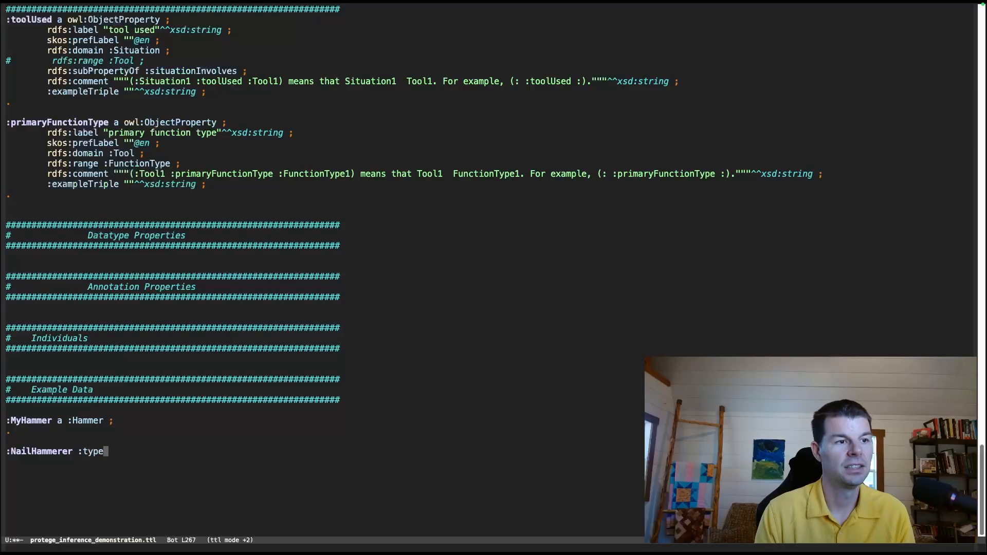
key(BackSpace)
key(BackSpace)
key(BackSpace)
key(BackSpace)
key(BackSpace)
text(:)
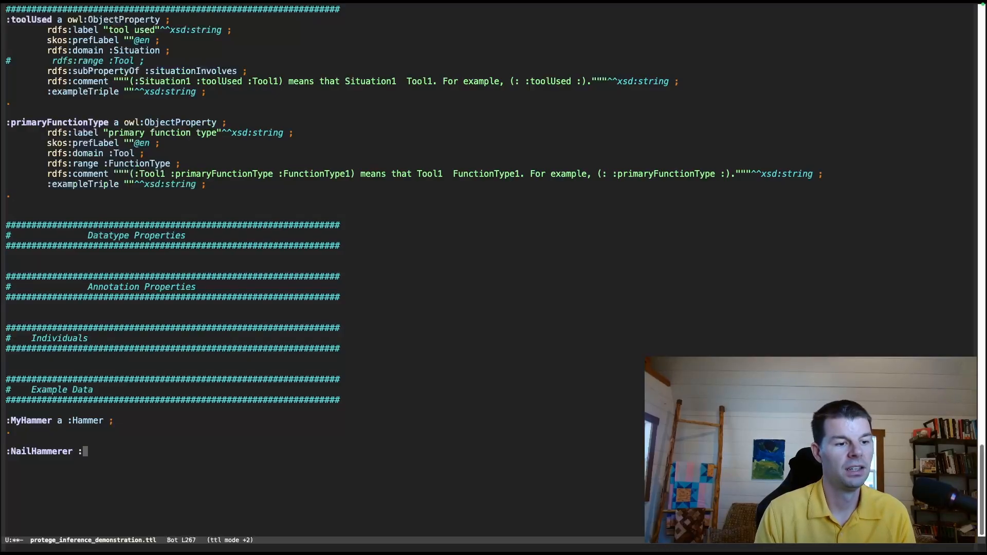
text(primaryFunctionT)
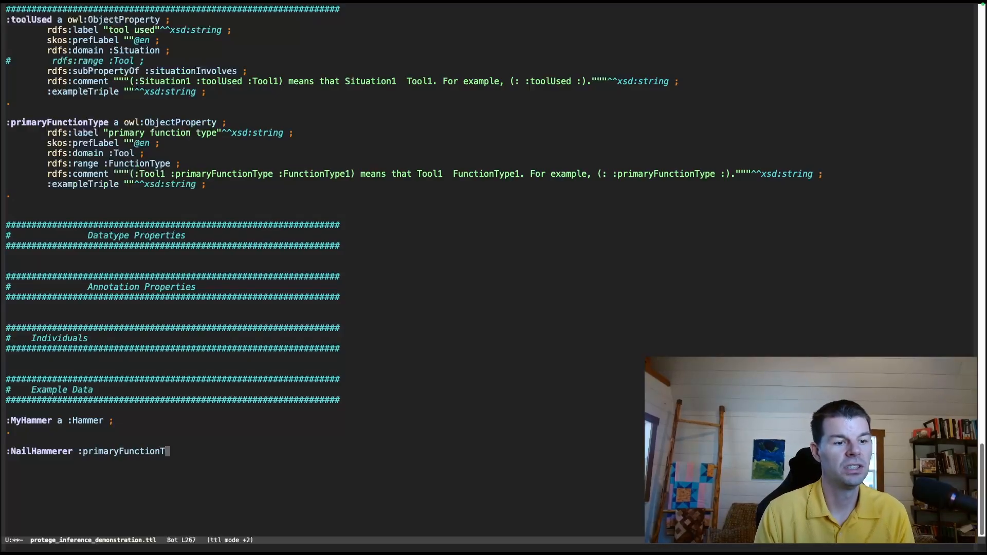
text(ype :HammeringNails ;)
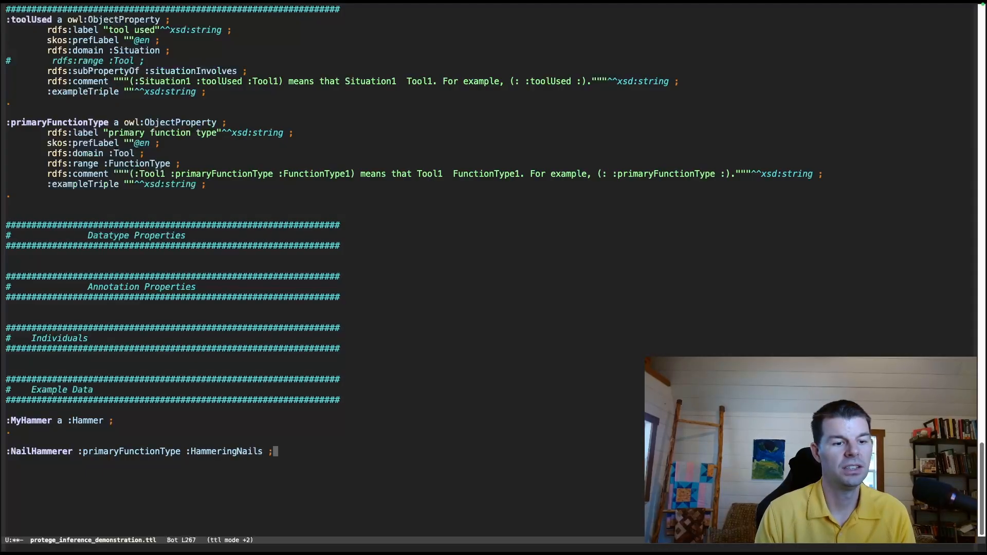
key(Return)
text(.)
key(ctrl+x)
key(ctrl+s)
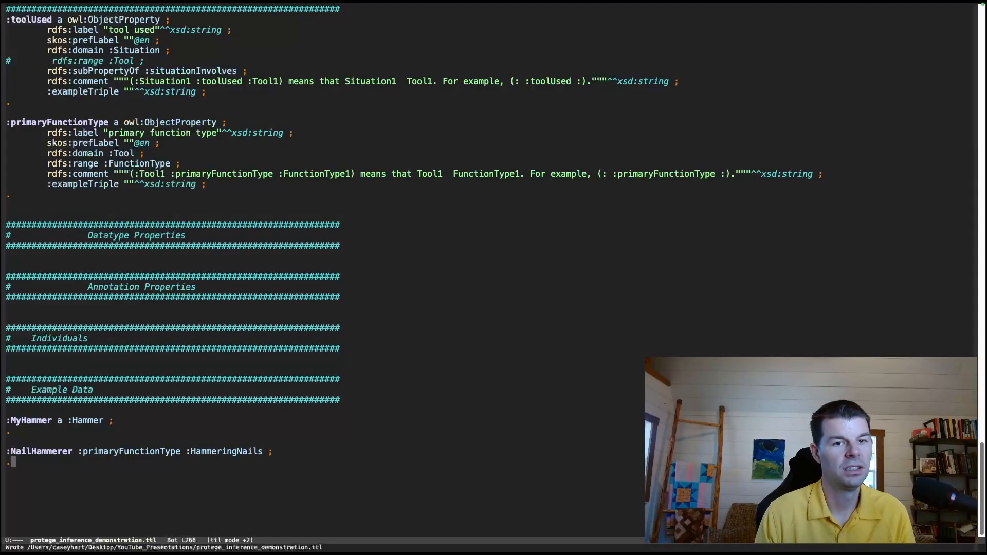
Switch back to Protégé, reload the changed ontology and display the NailHammerer individual.
key(super+Tab)
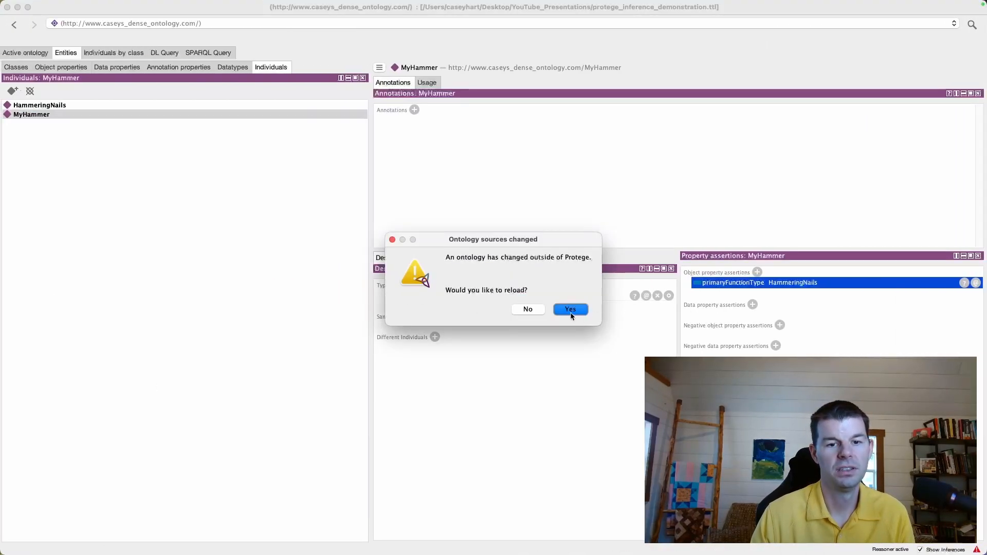
click(570, 310)
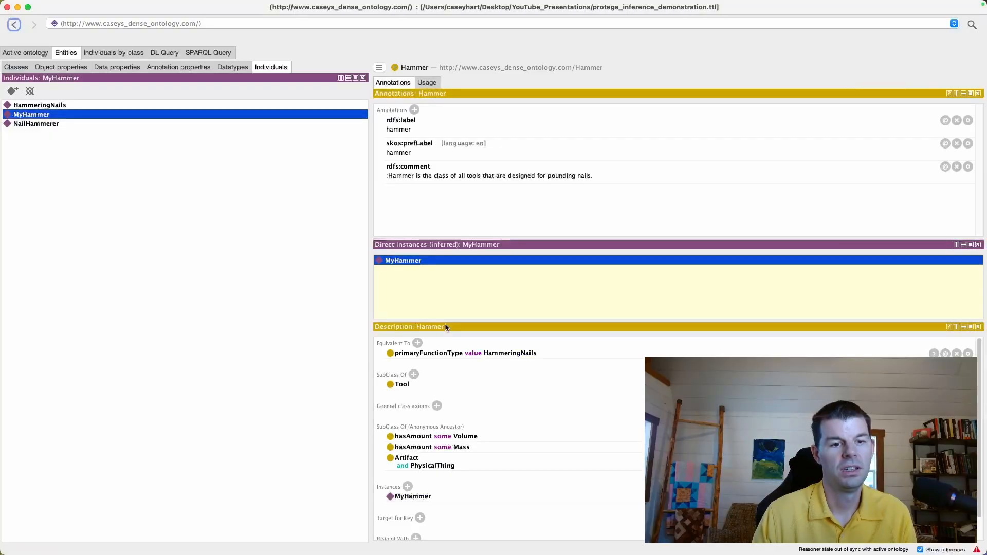
click(112, 124)
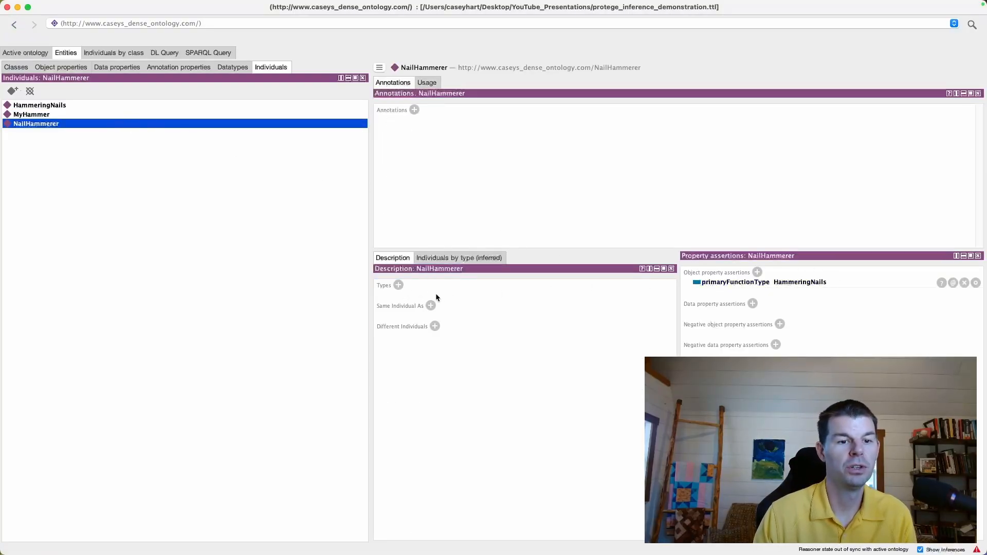
Synchronize the reasoner with the reloaded ontology and redisplay NailHammerer to check its inferred type.
click(149, 5)
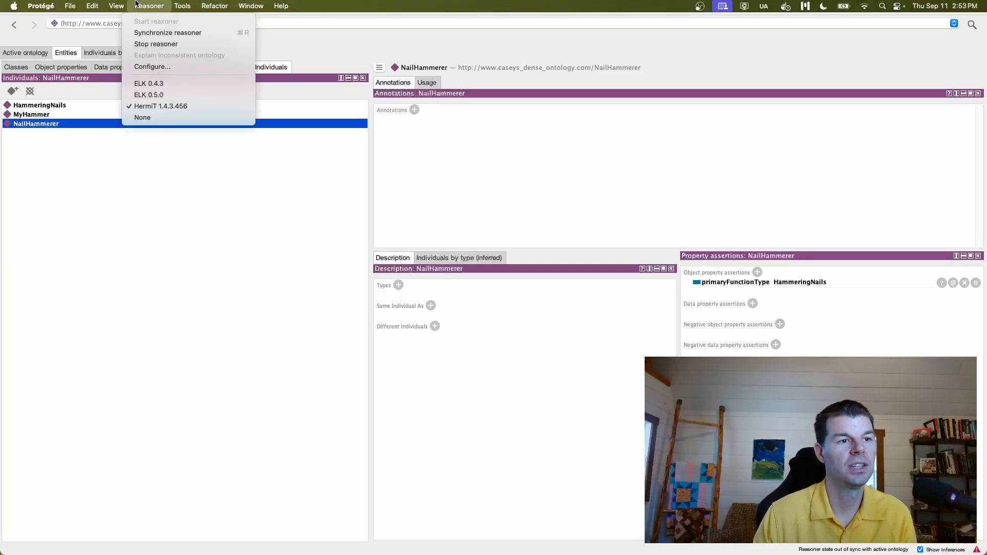
click(151, 32)
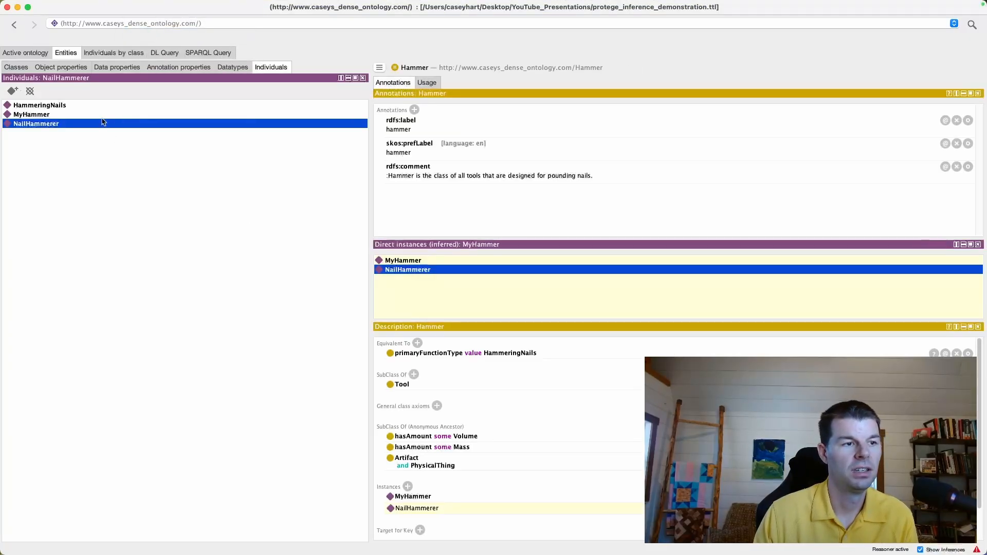
click(101, 114)
click(96, 124)
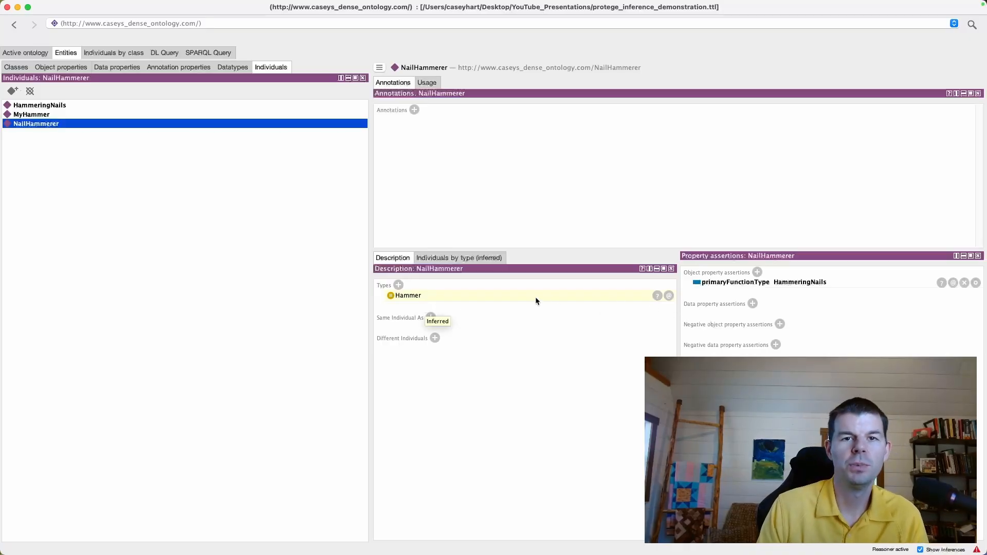
View the explanation for NailHammerer's inferred Hammer type and close it.
click(658, 296)
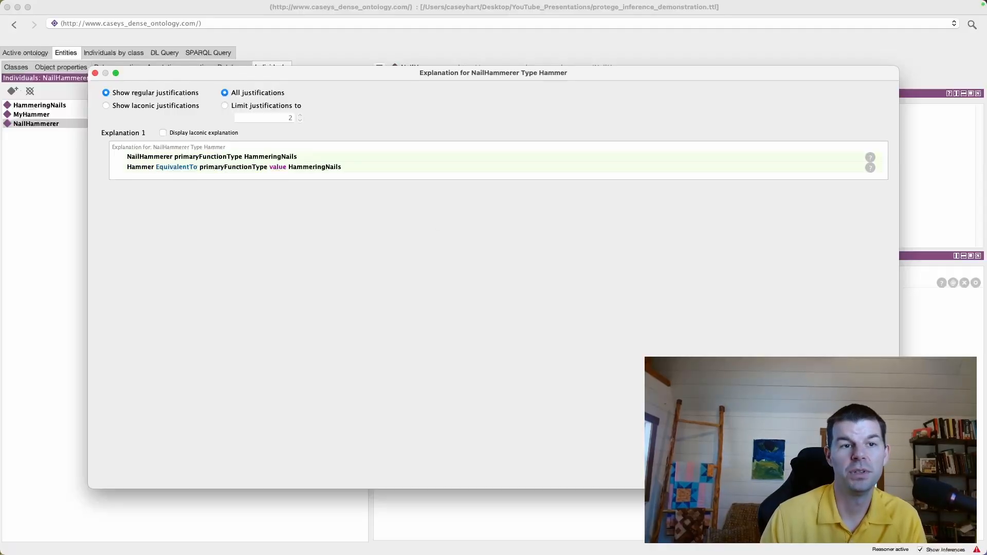
click(873, 476)
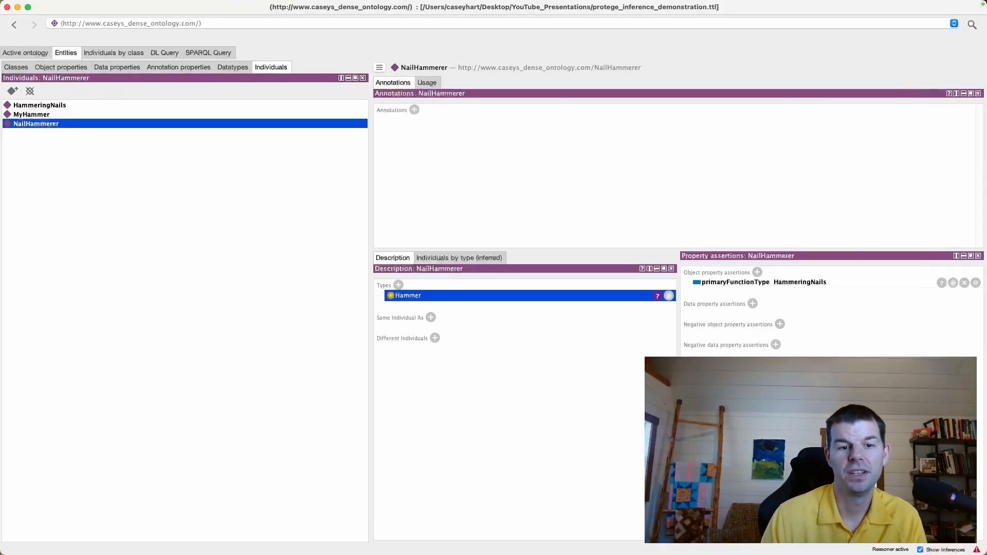
click(570, 417)
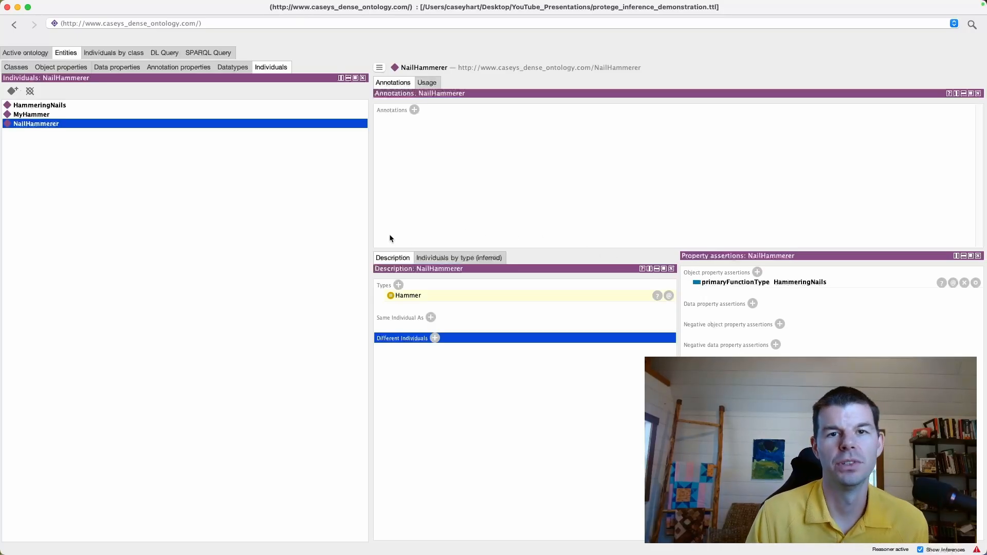
Show the object property hierarchy, expand situationInvolves and open its toolUsed subproperty.
click(72, 68)
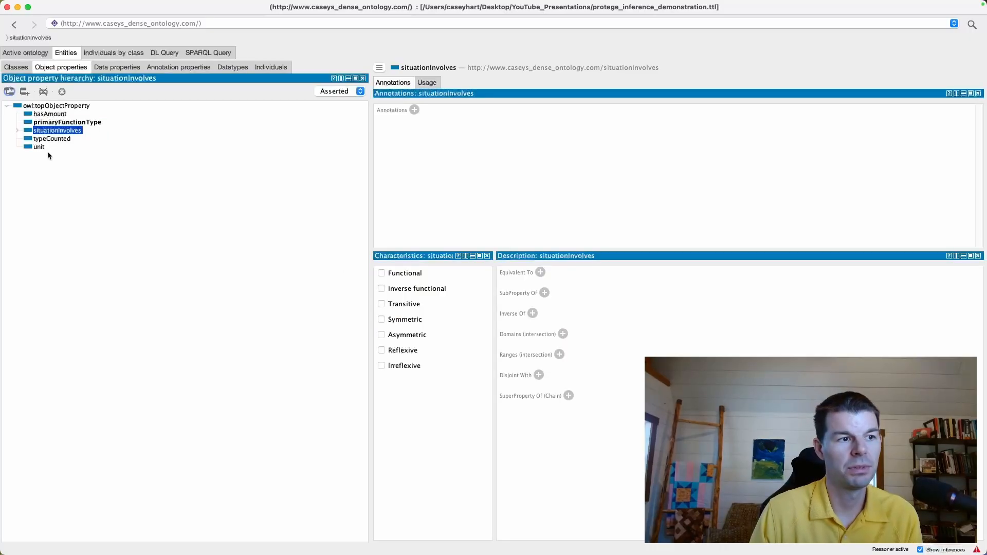
click(17, 130)
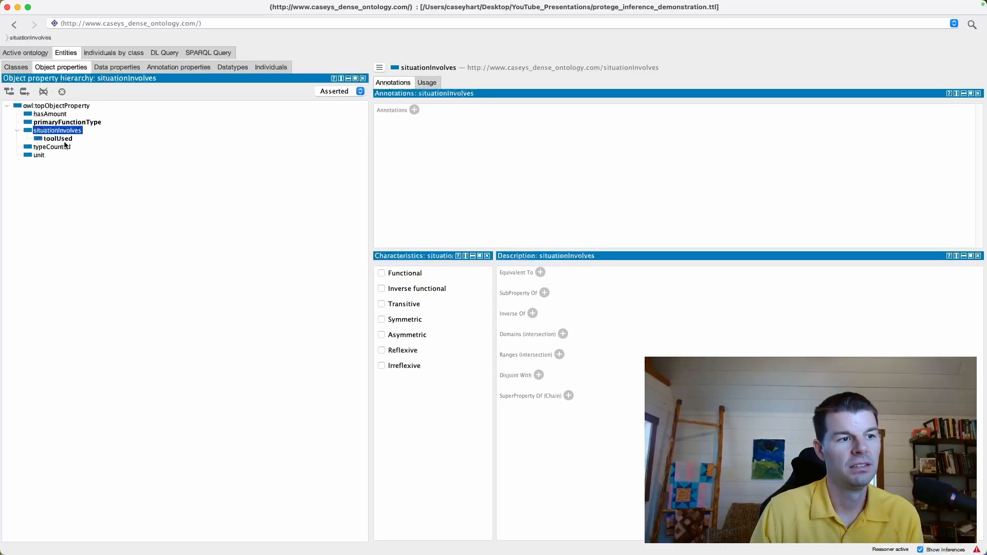
click(65, 147)
click(62, 139)
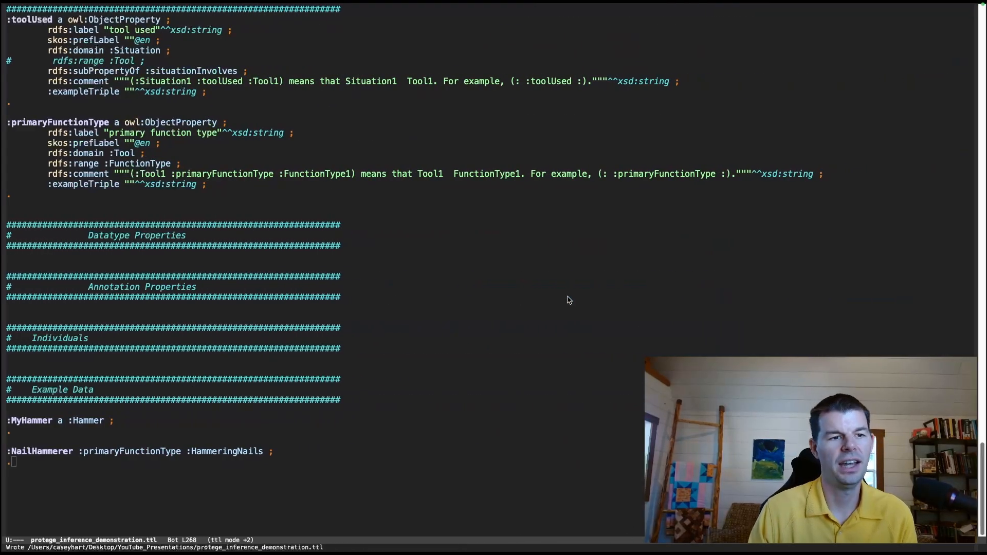
In the Turtle file, find the toolUsed property definition and uncomment its rdfs:range :Tool line.
click(552, 320)
text(toolused)
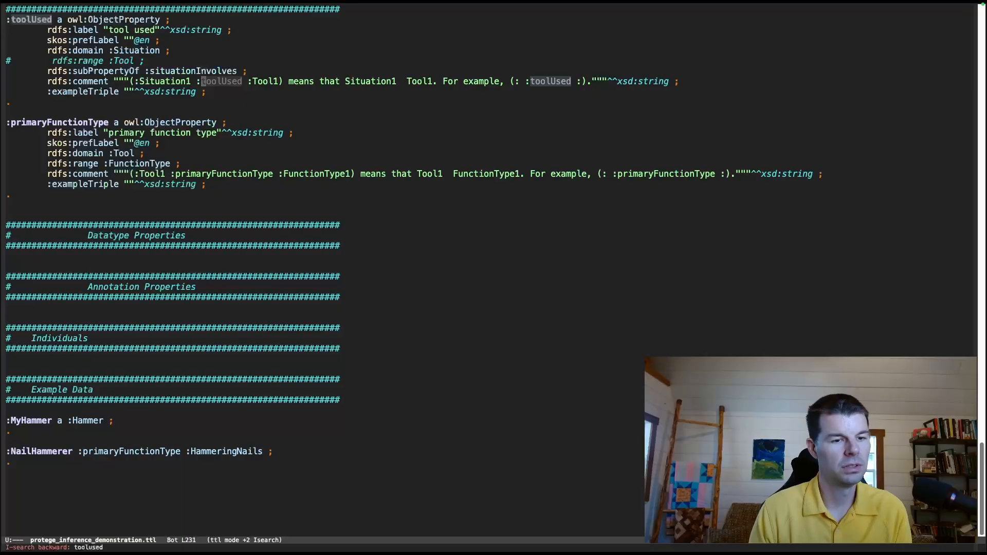
key(ctrl+r)
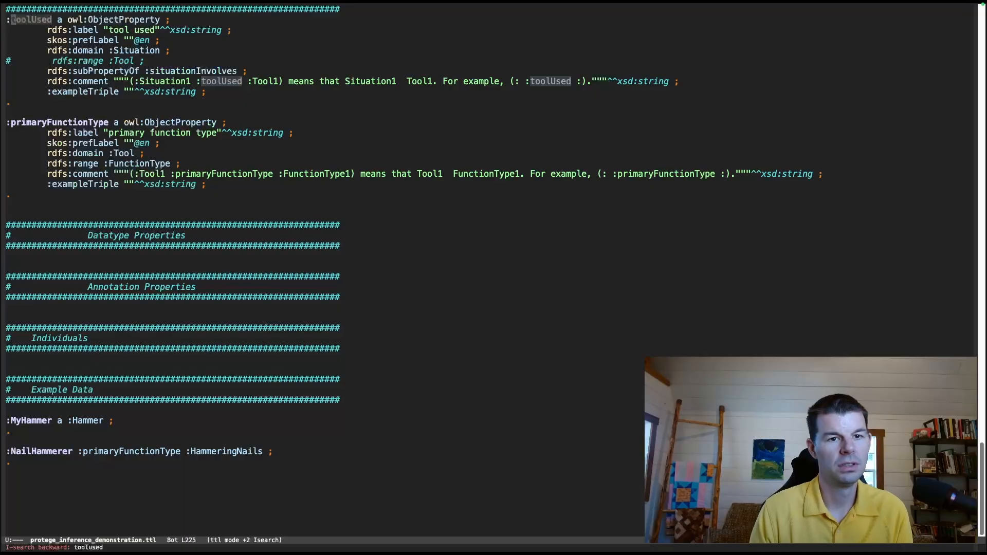
key(ctrl+r)
key(Return)
key(ctrl+n)
key(ctrl+n)
key(ctrl+n)
key(ctrl+n)
key(ctrl+n)
key(ctrl+n)
key(ctrl+n)
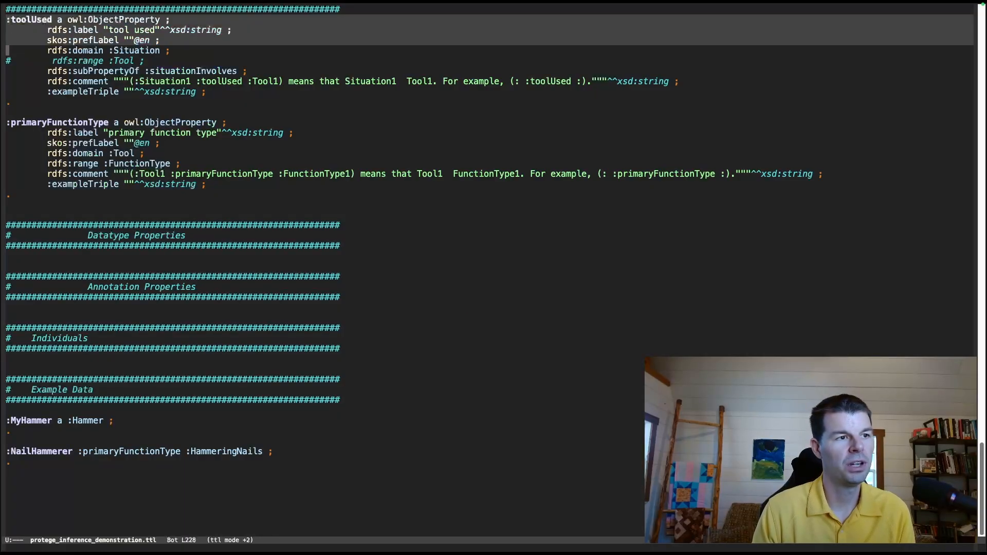
key(ctrl+g)
key(ctrl+p)
key(ctrl+p)
key(ctrl+p)
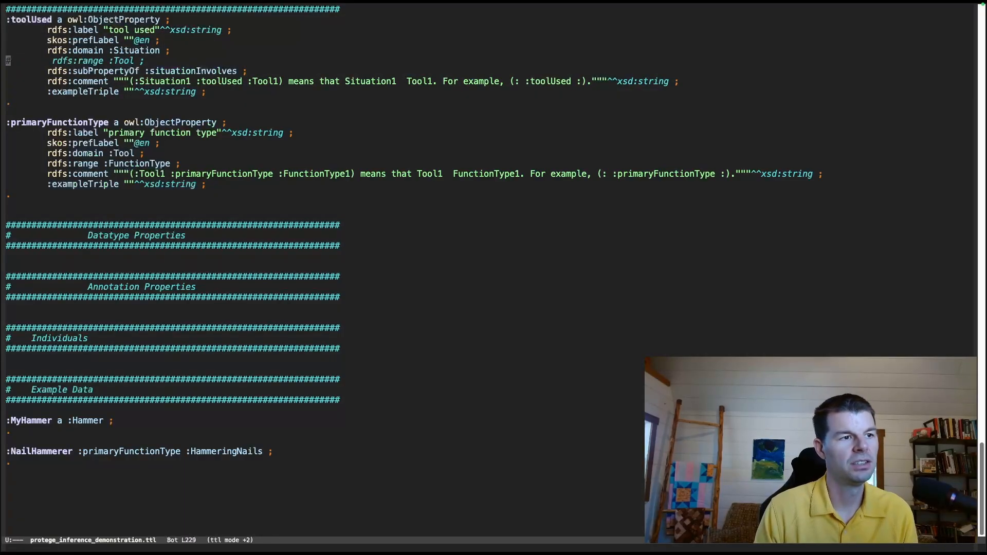
key(ctrl+d)
key(ctrl+a)
key(ctrl+space)
key(ctrl+e)
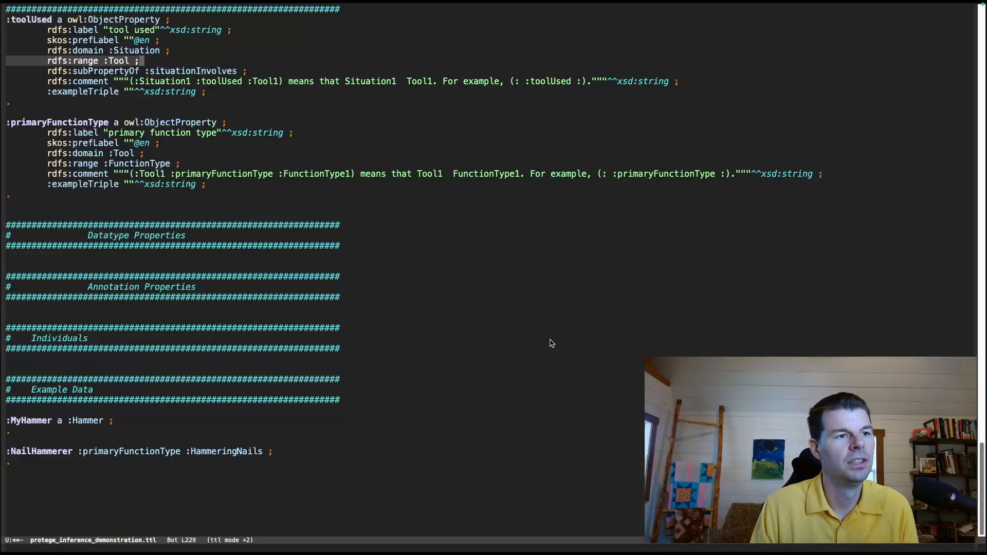
Start a new entry below the NailHammerer block in the Example Data section, leaving one blank line between them.
click(202, 466)
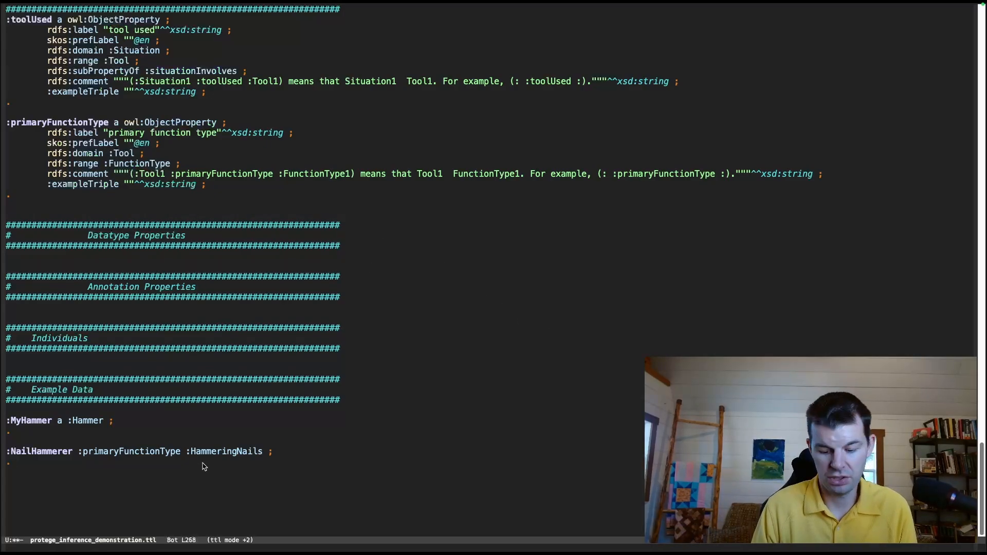
key(Return)
key(Return)
text(:)
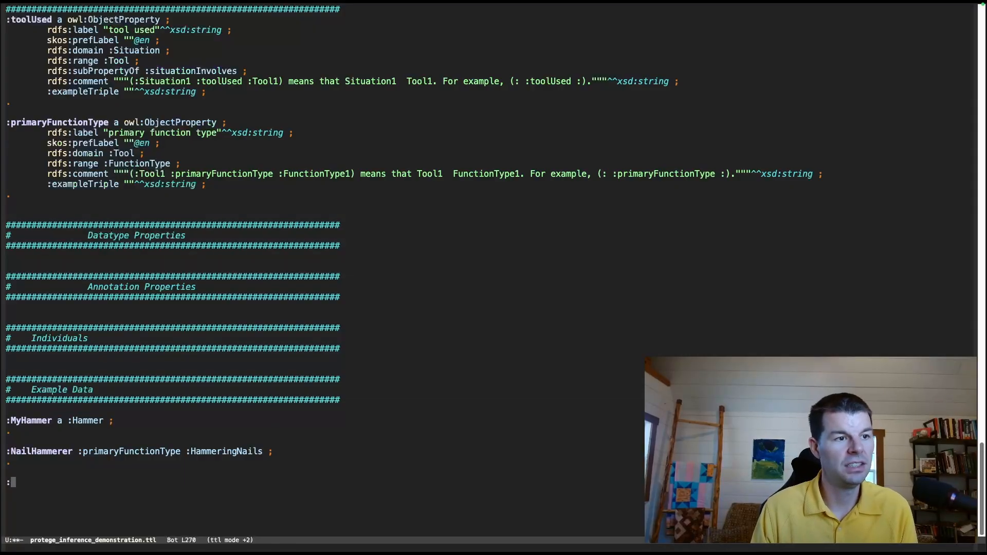
Switch to Protégé, view the Chisel class in the class hierarchy and return to the Turtle file.
key(ctrl+Left)
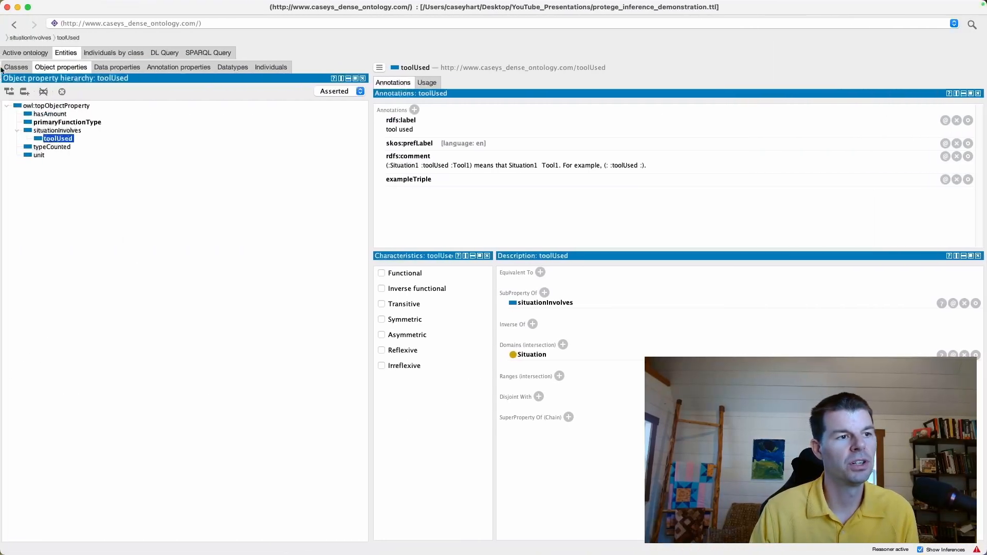
click(11, 71)
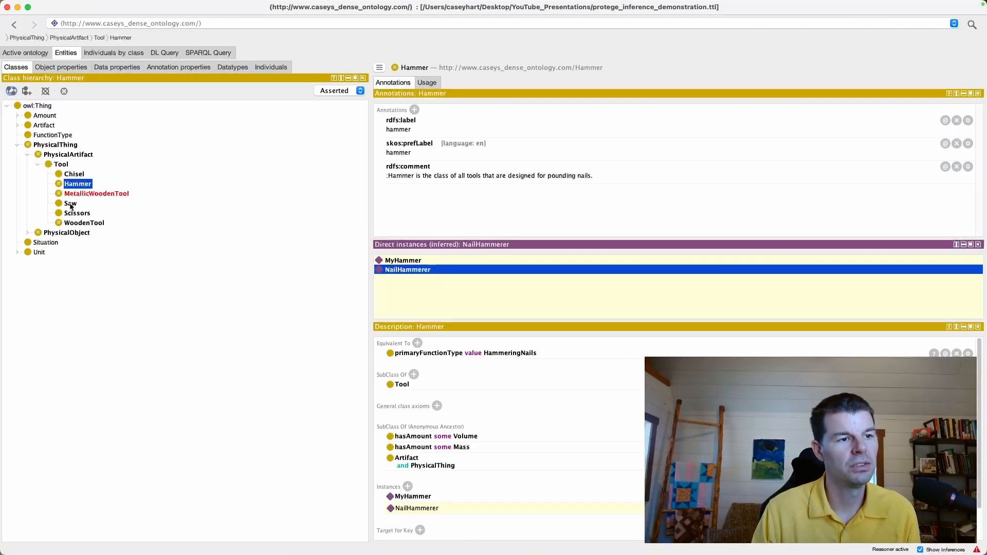
click(70, 175)
key(ctrl+Right)
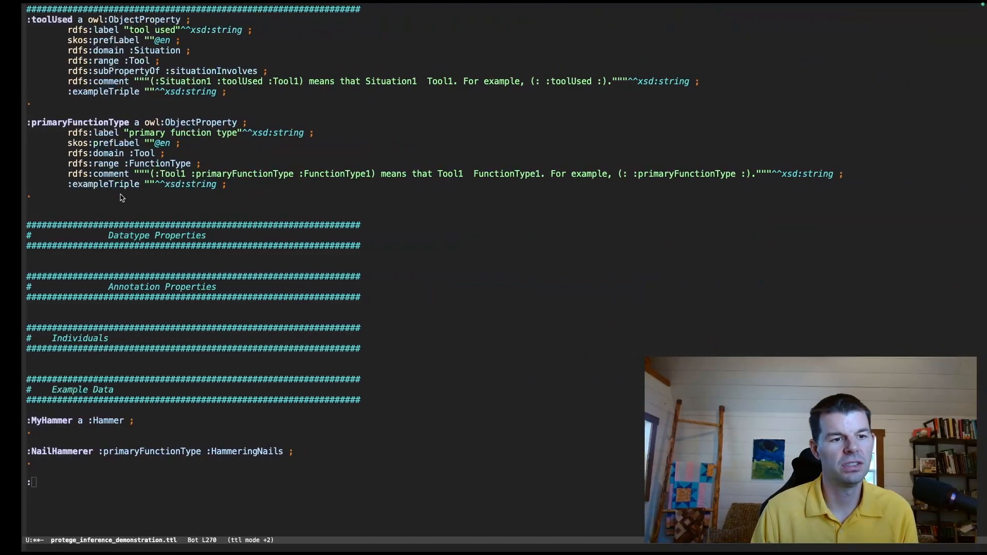
text(:MyChisel)
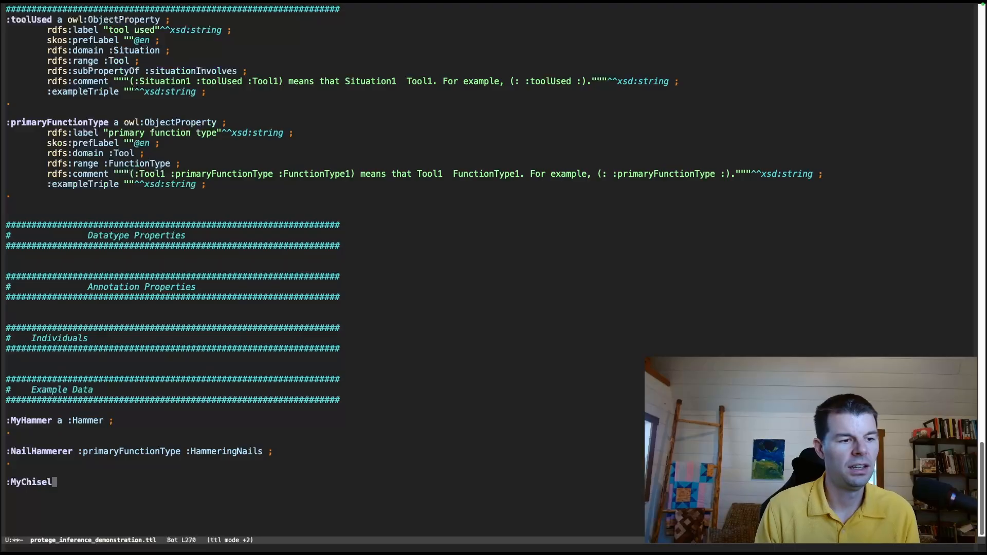
text( :t)
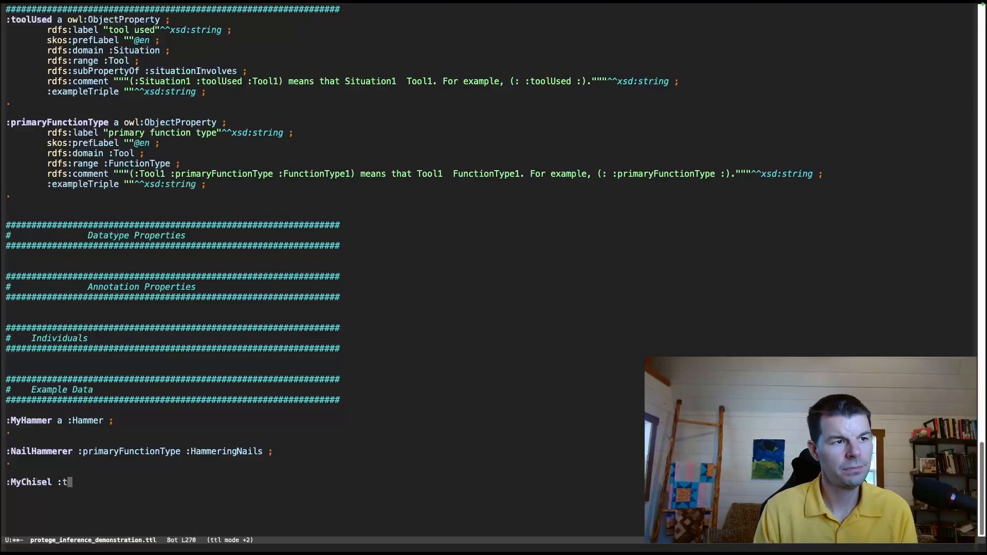
key(BackSpace)
key(ctrl+a)
key(ctrl+k)
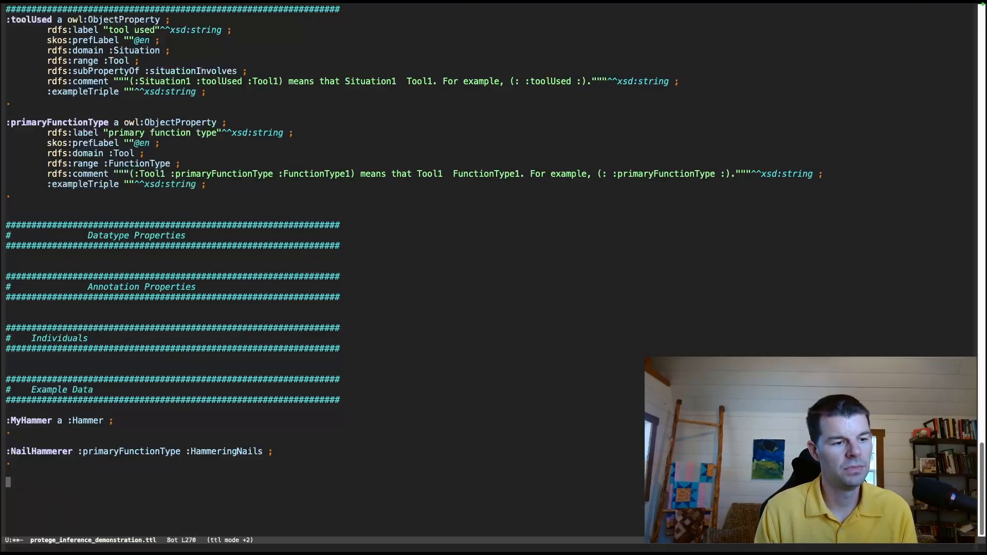
Add the example triple ":BuildingMyBarn :toolUsed :MyChisel ;" closed by a period on its own line, and save the file.
text(:Building)
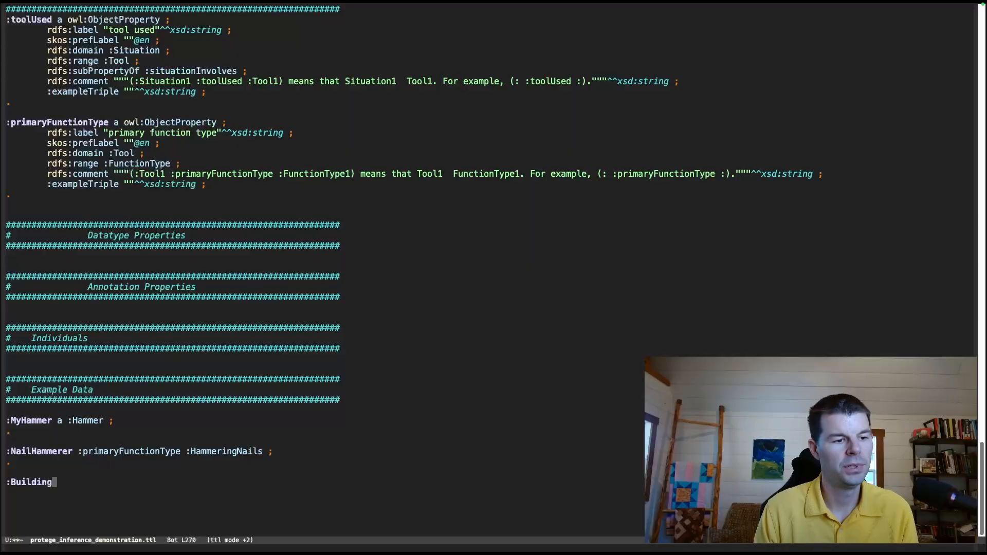
text(MyBarn)
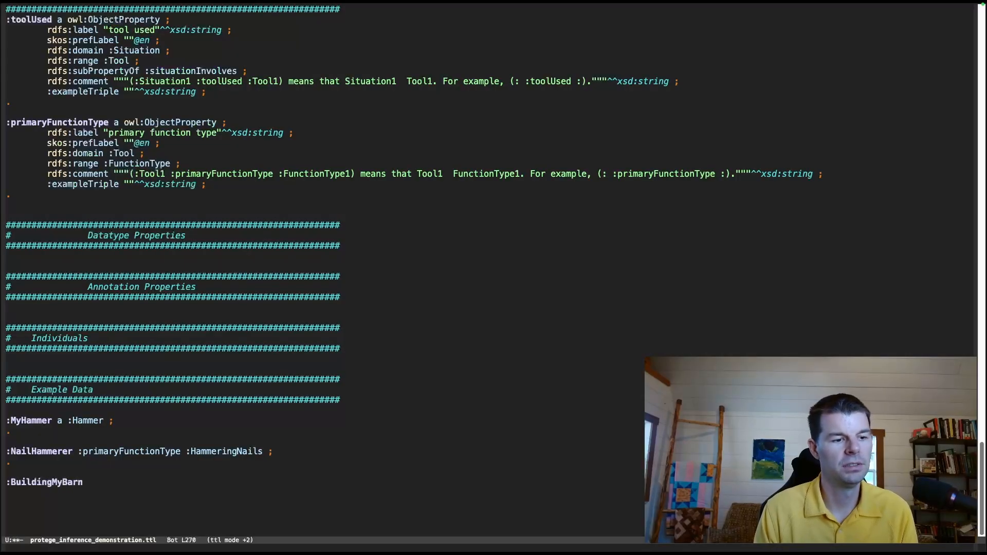
text( :toolUsed)
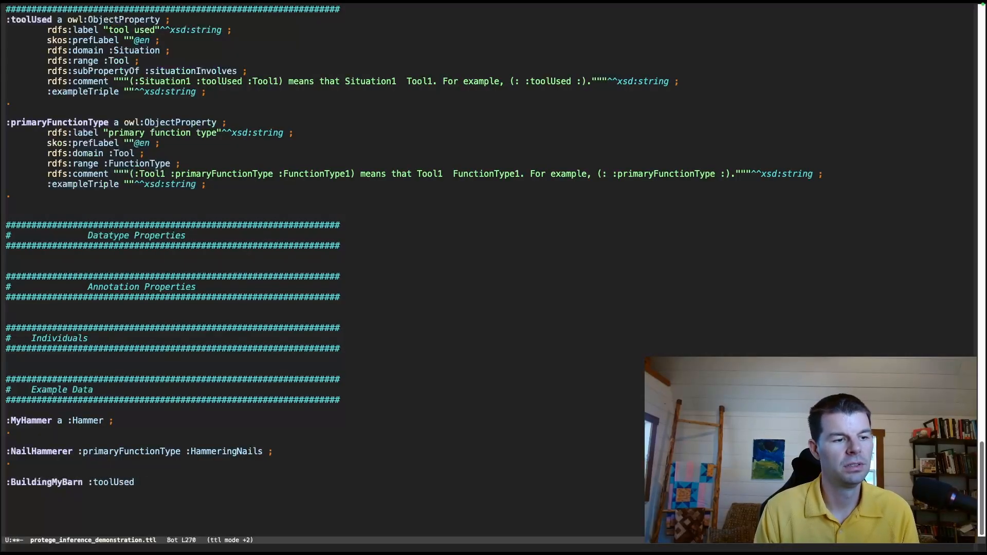
text( :MyChisel ;)
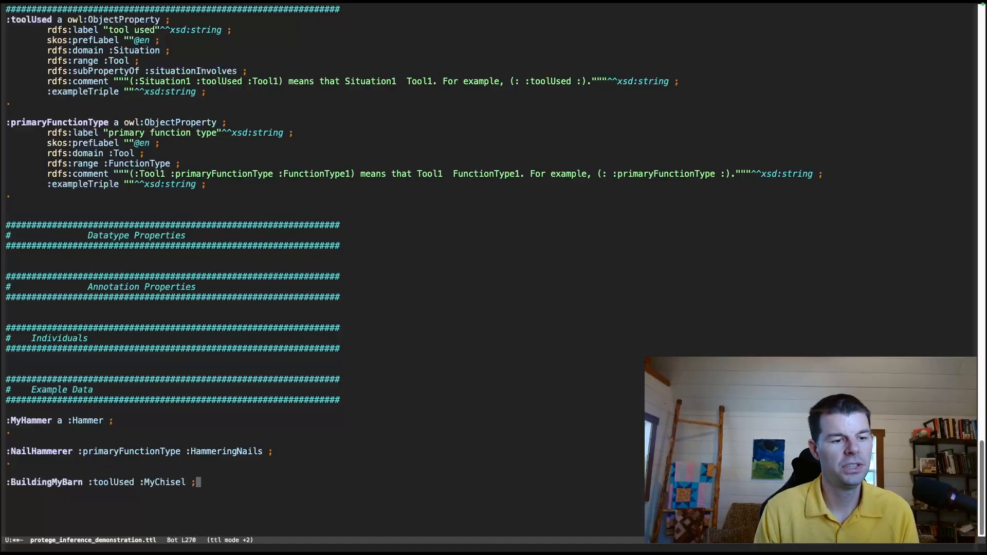
key(Return)
text(.)
key(ctrl+x)
key(ctrl+s)
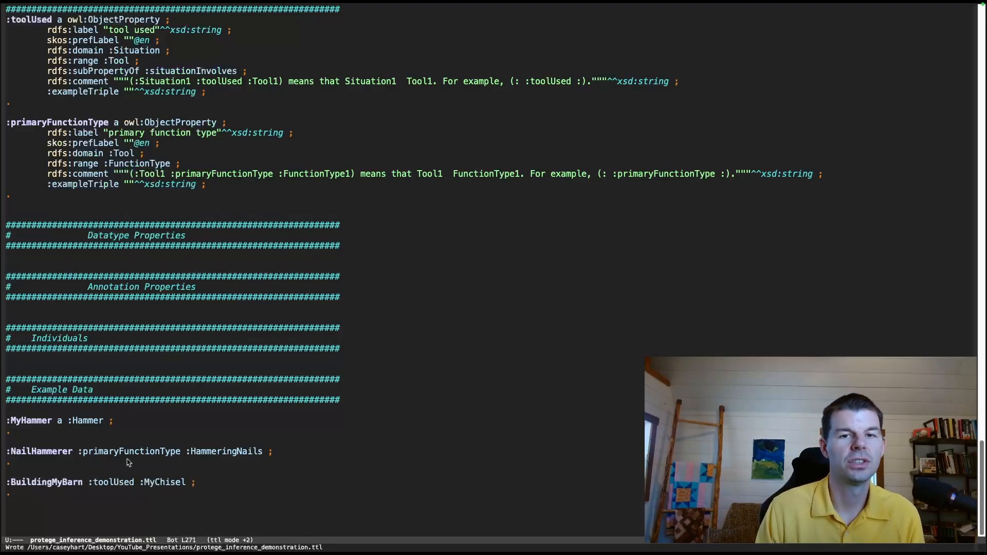
Examine the subject, property and object of the BuildingMyBarn triple by highlighting each one, and save the file again.
double_click(46, 481)
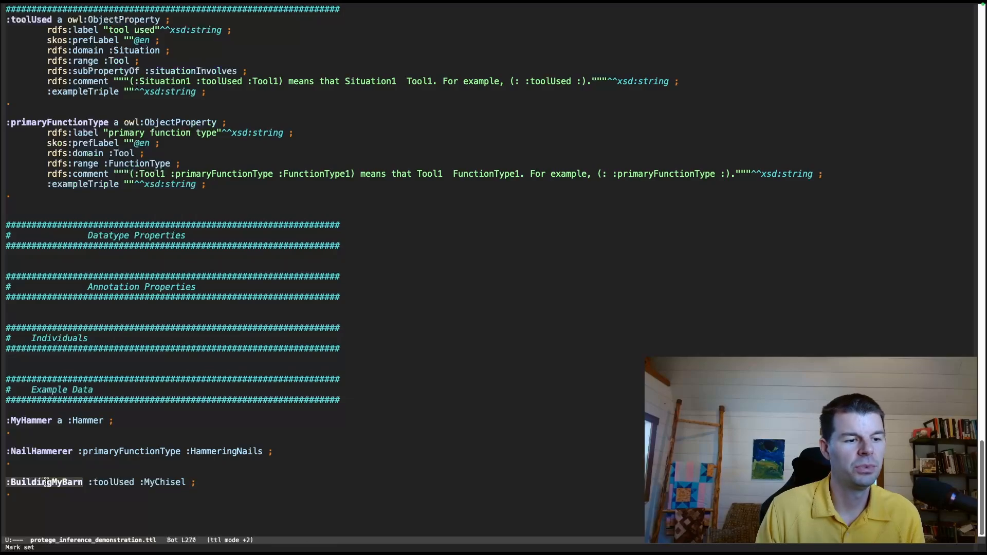
double_click(112, 482)
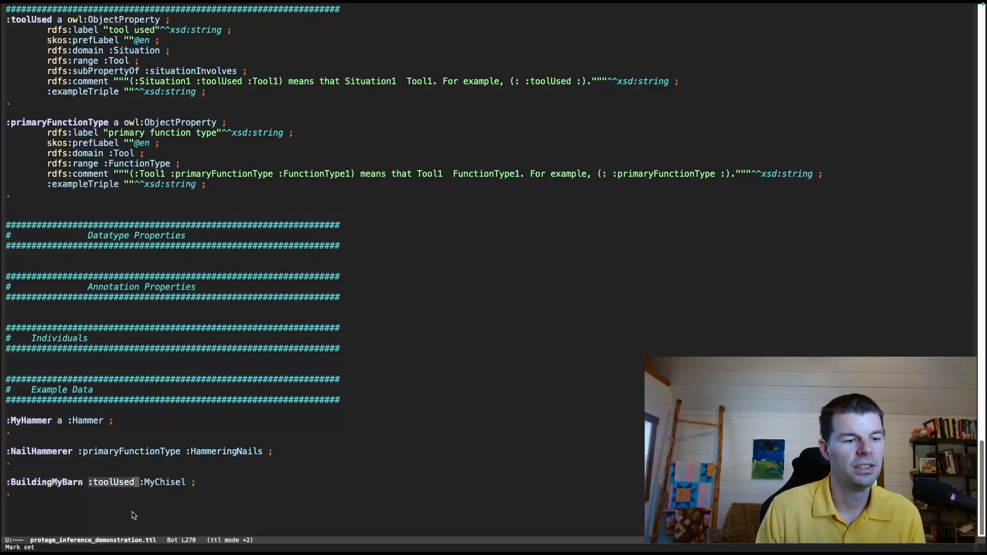
double_click(176, 481)
click(213, 494)
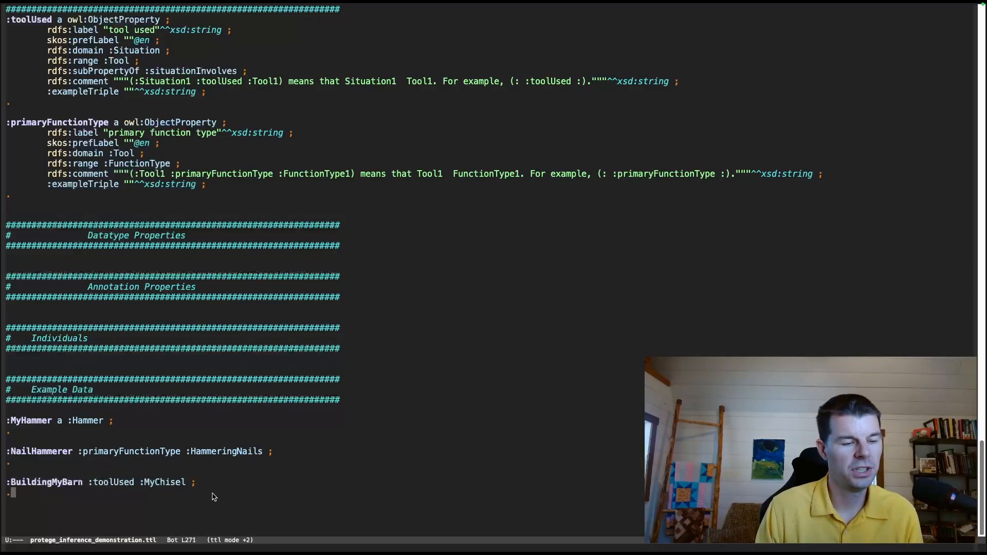
key(ctrl+x)
key(ctrl+s)
double_click(63, 482)
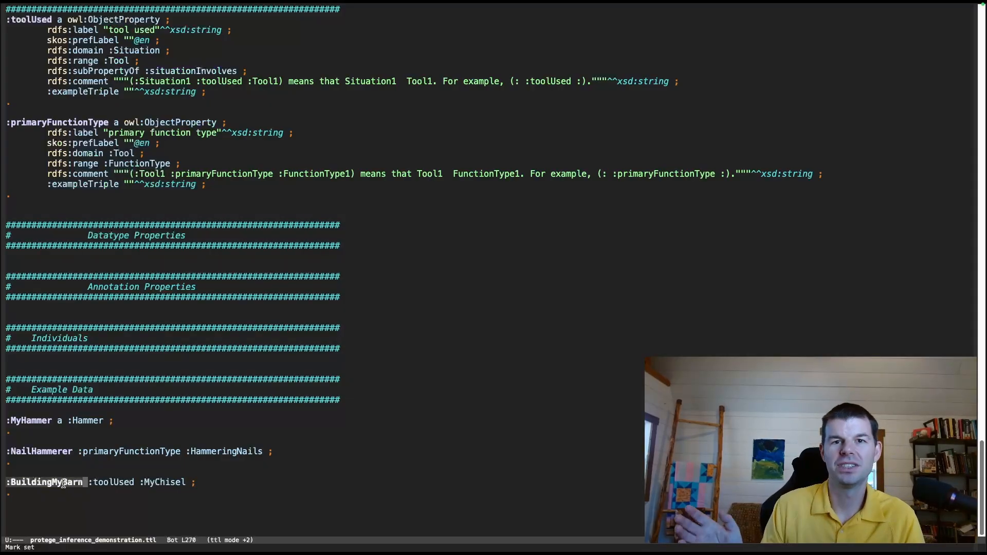
Switch back to Protégé, reload the changed ontology and synchronize the HermiT reasoner.
key(super+Tab)
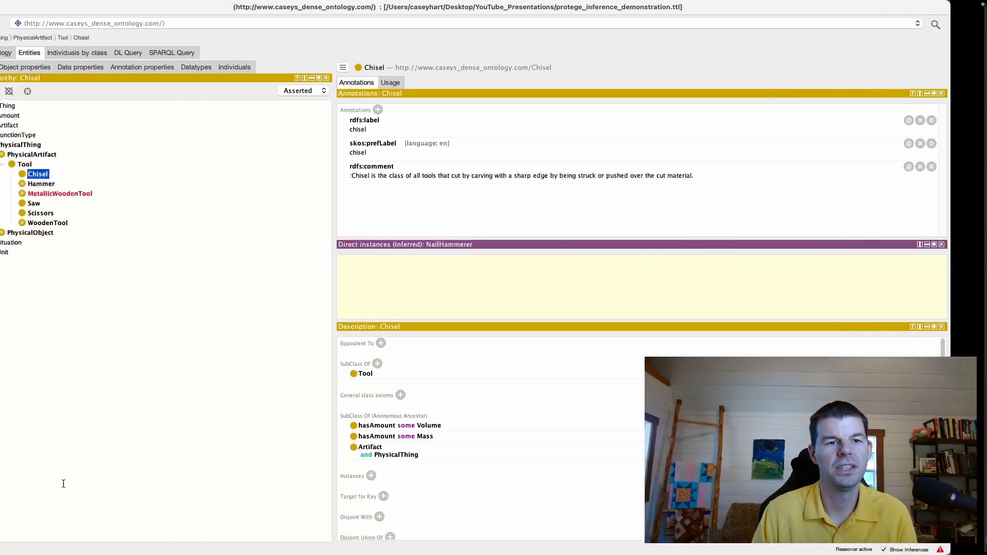
click(569, 309)
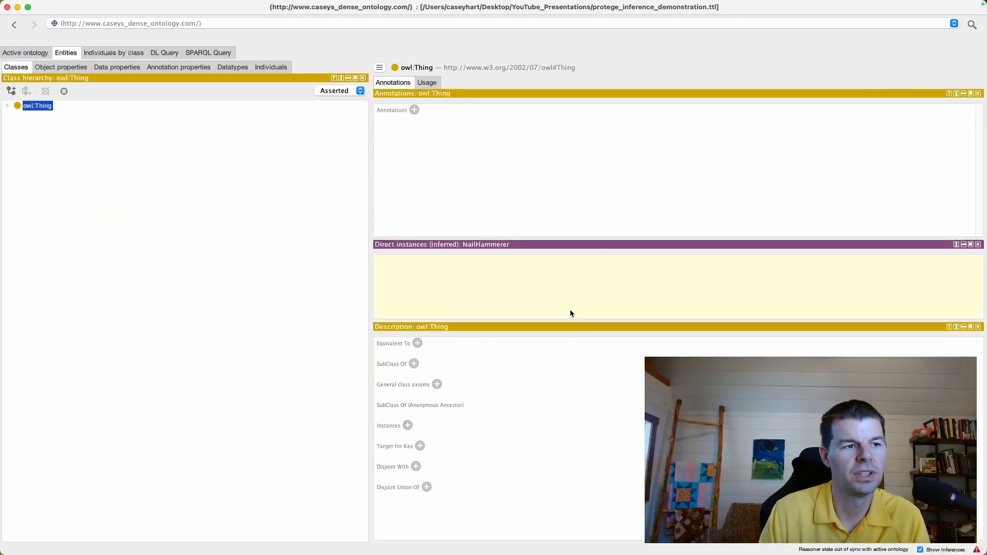
click(150, 6)
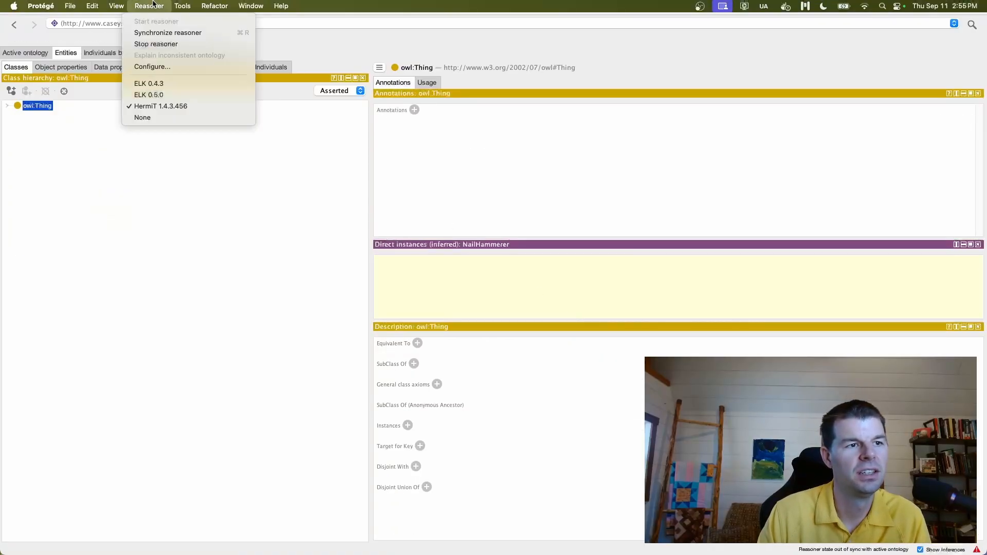
click(154, 32)
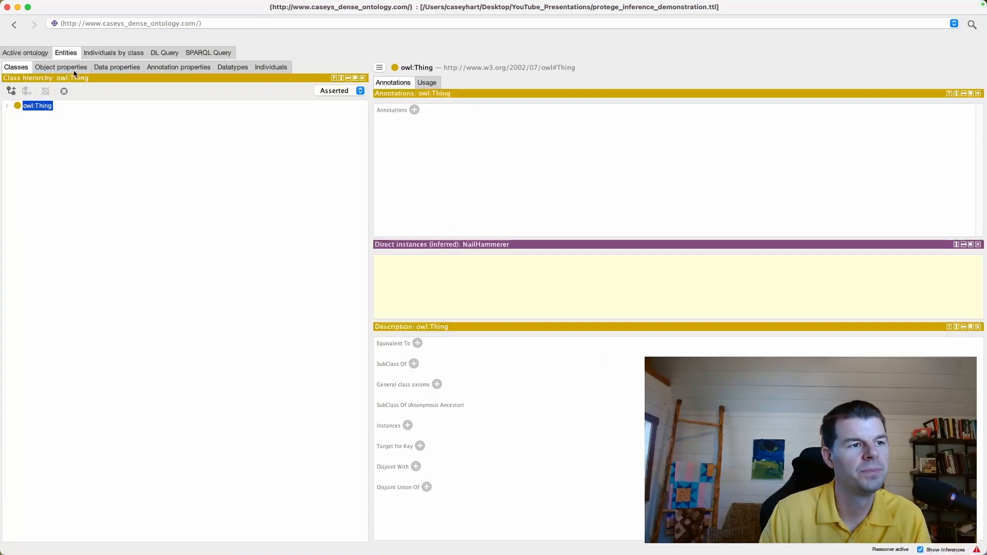
Show the individuals list and open MyChisel to check its inferred type.
click(268, 69)
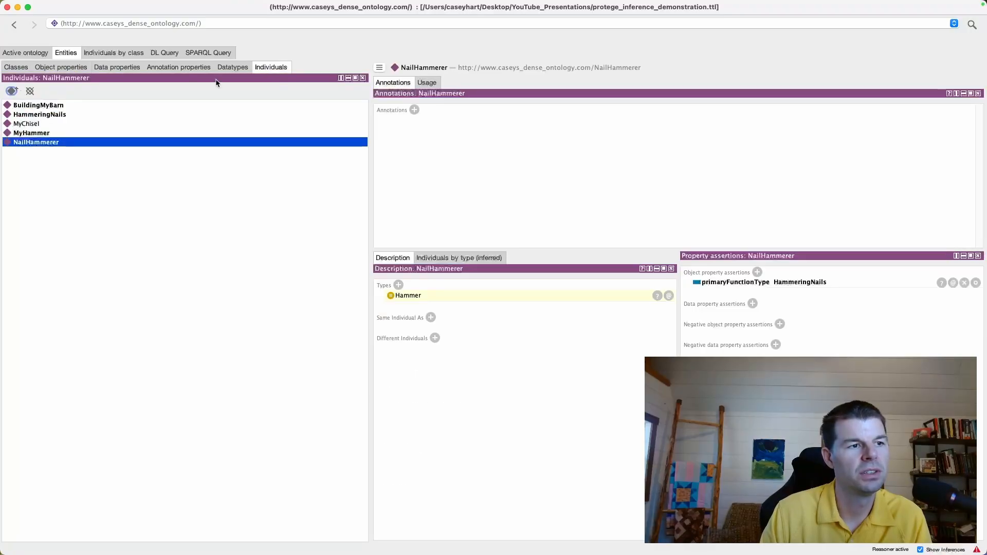
click(36, 124)
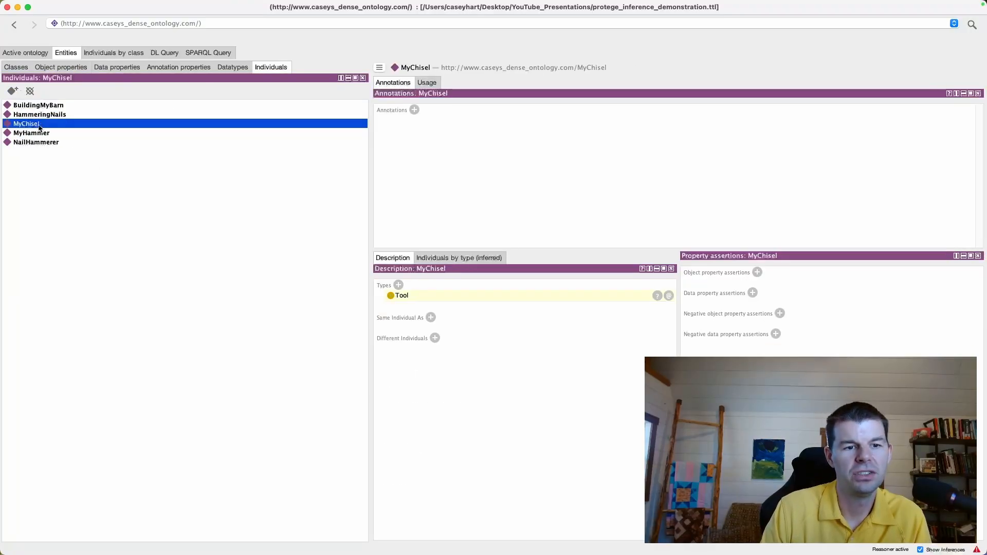
mouse_move(406, 297)
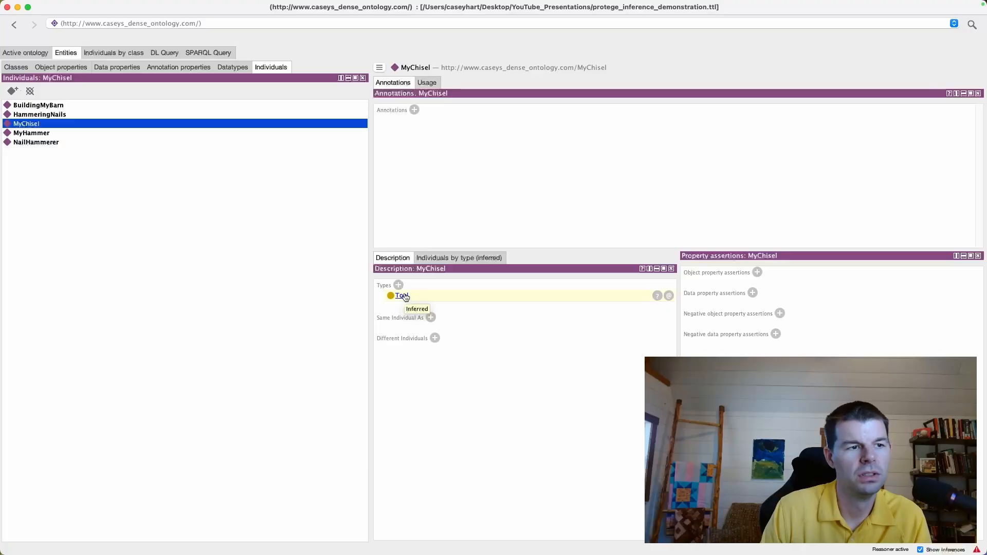
Switch to the Turtle file and search it for every occurrence of "mychisel".
key(ctrl+Right)
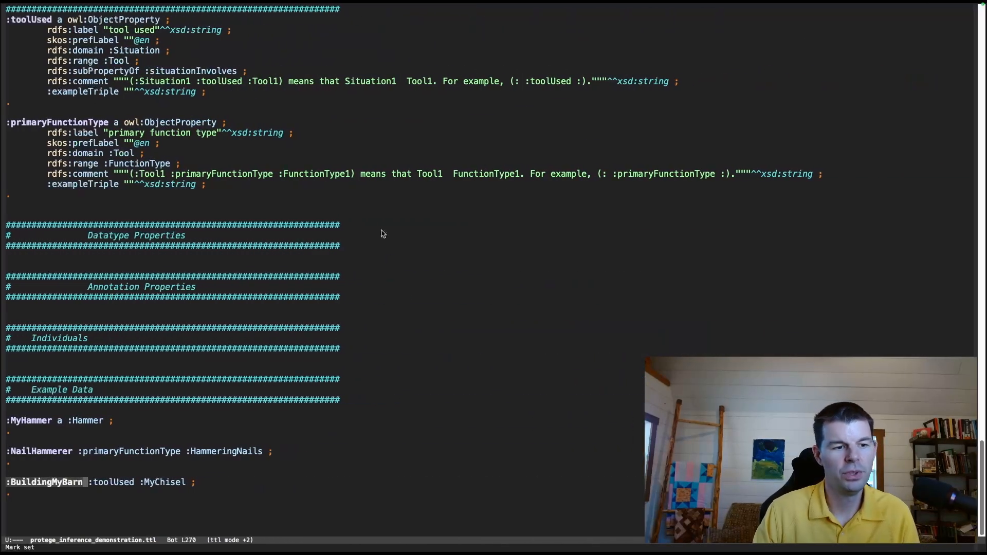
key(ctrl+s)
text(mychisel)
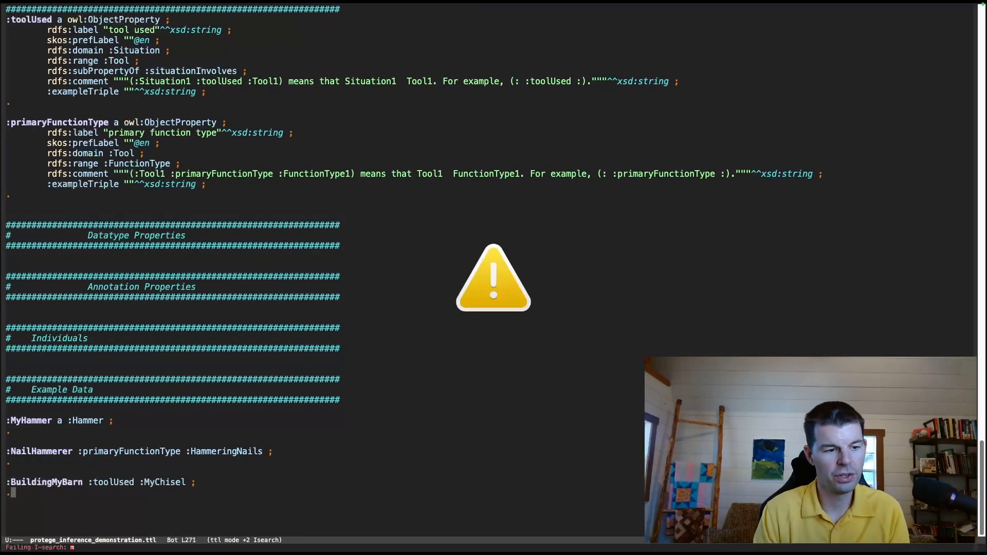
key(ctrl+s)
key(ctrl+s)
key(ctrl+s)
key(ctrl+s)
key(ctrl+s)
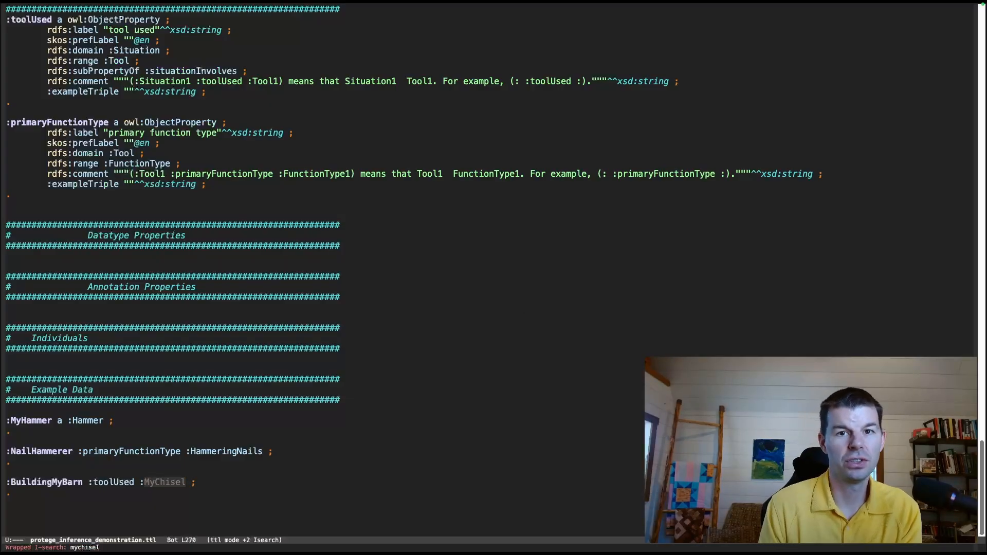
Return to Protégé and open the explanation for MyChisel's inferred Tool type to examine its justifications.
key(ctrl+Left)
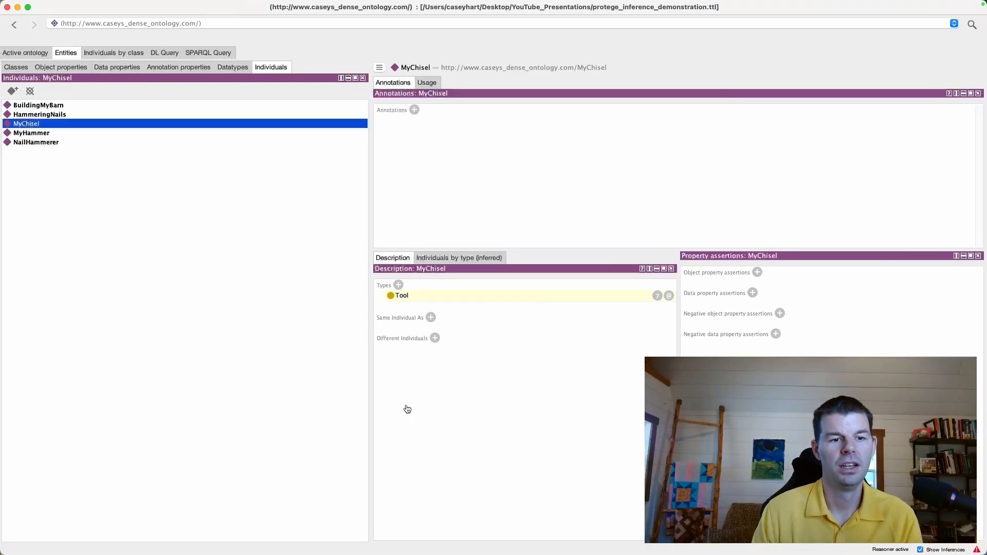
click(656, 297)
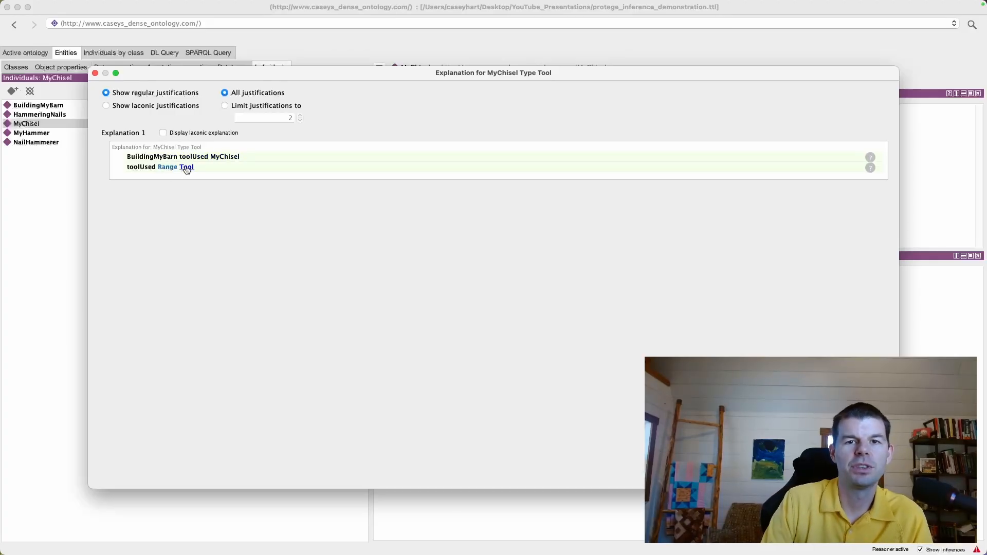
mouse_move(186, 171)
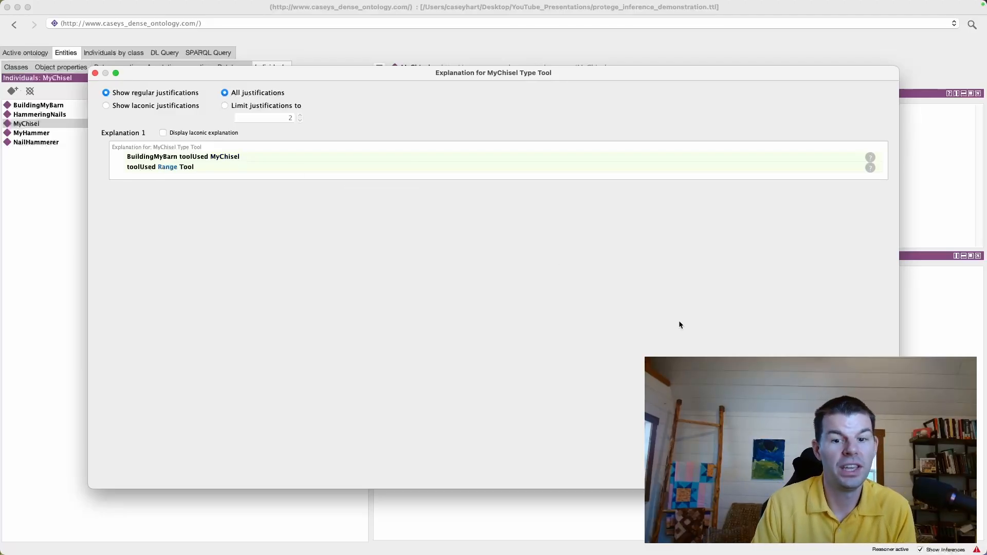
Close the MyChisel explanation, open BuildingMyBarn and examine the explanation for its inferred situationInvolves MyChisel assertion.
click(869, 473)
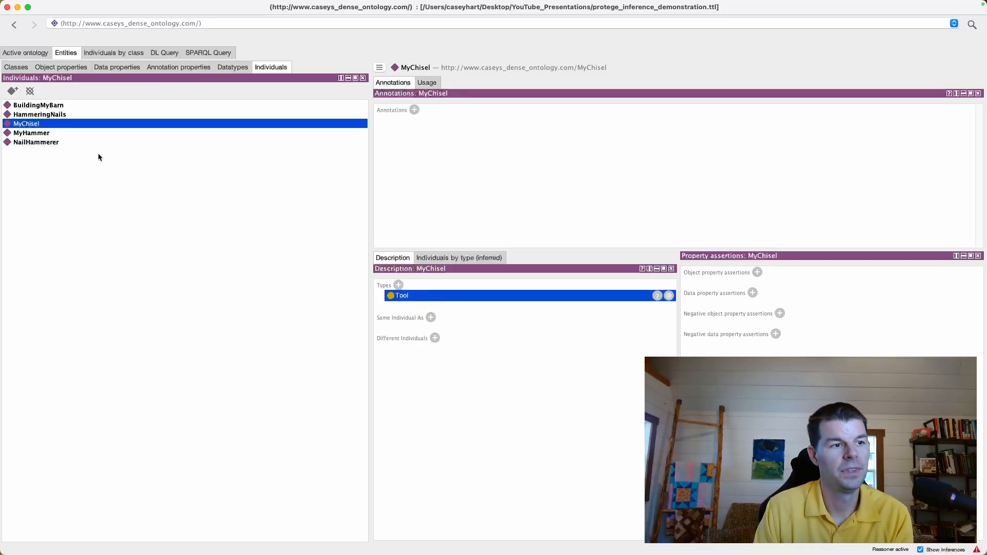
click(57, 106)
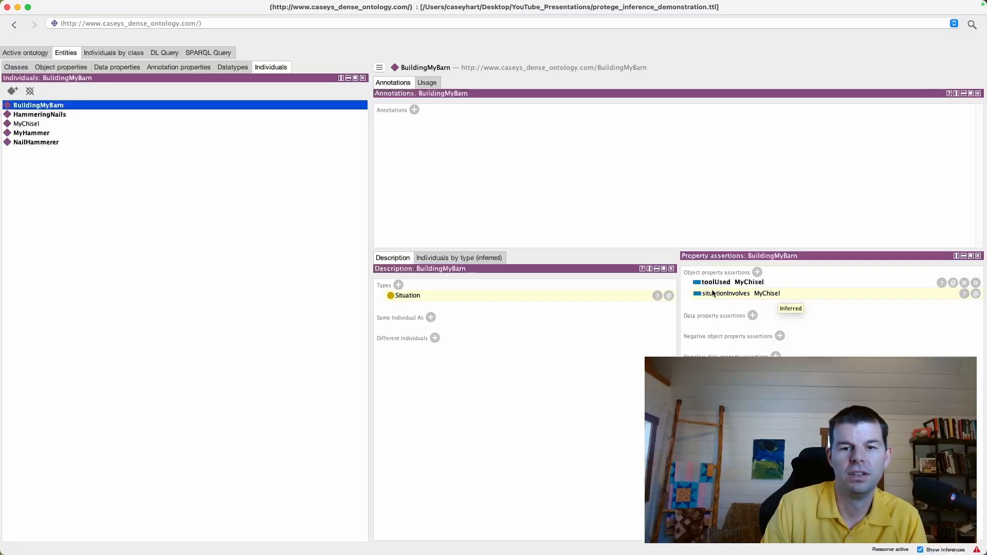
click(964, 294)
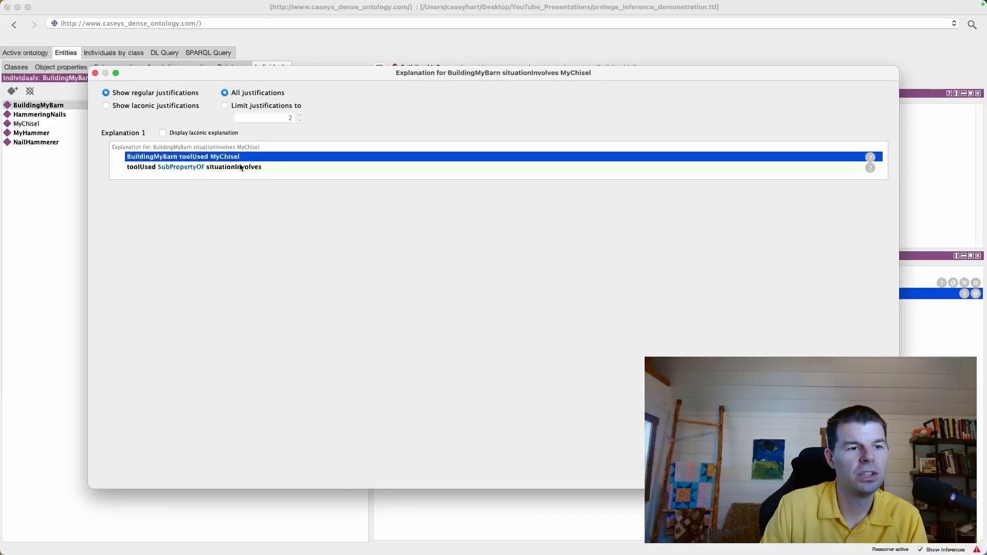
click(208, 168)
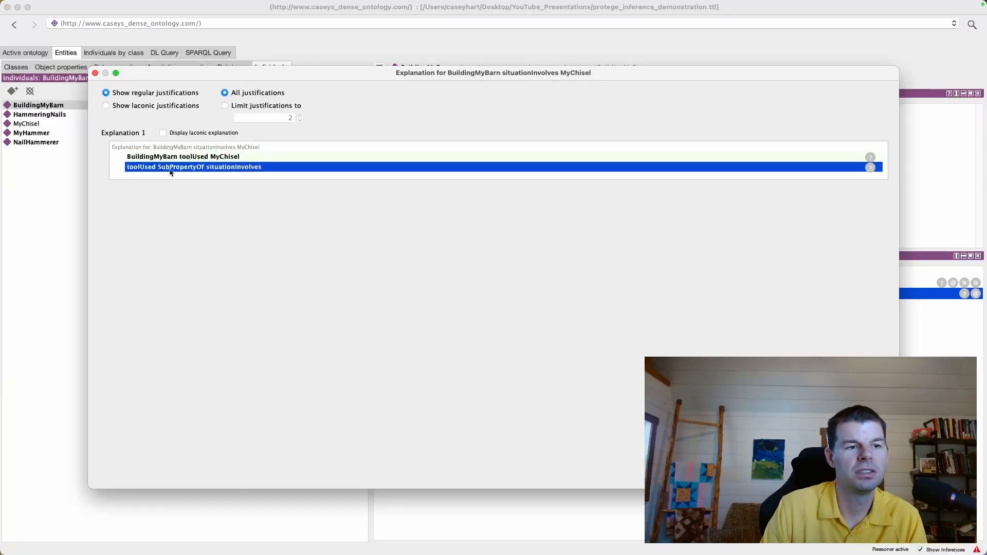
click(869, 473)
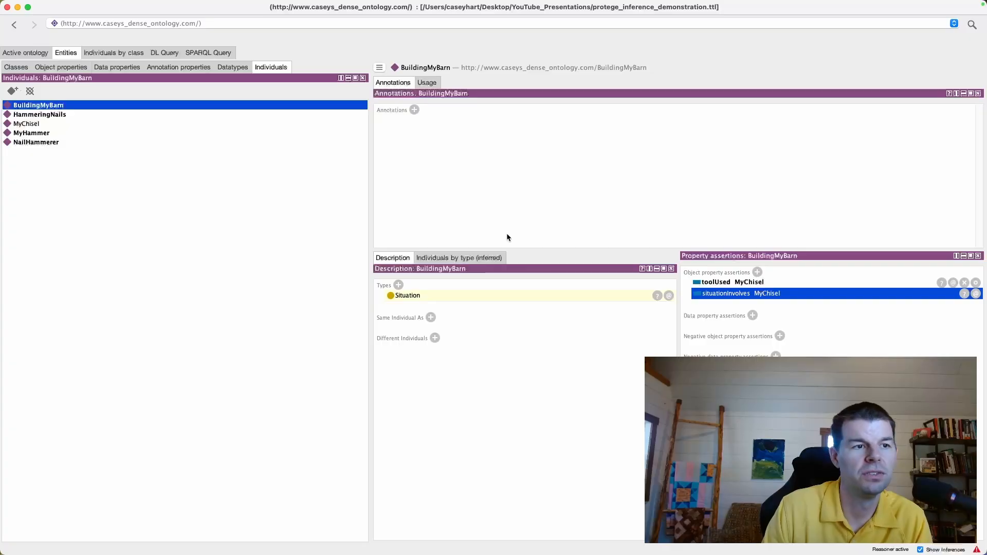
Compare the situationInvolves and toolUsed properties in the object property hierarchy to check their subproperty relationship.
click(61, 67)
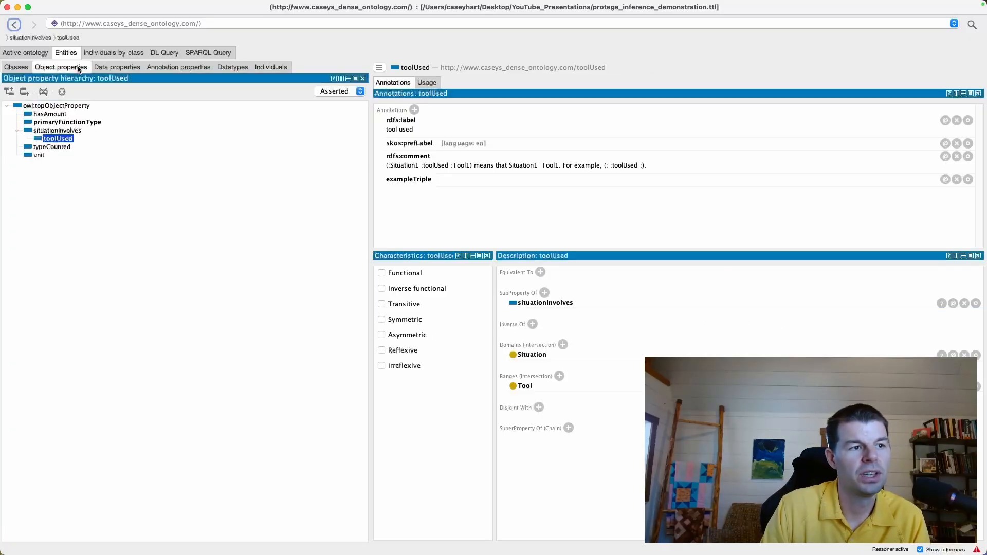
click(42, 131)
click(54, 138)
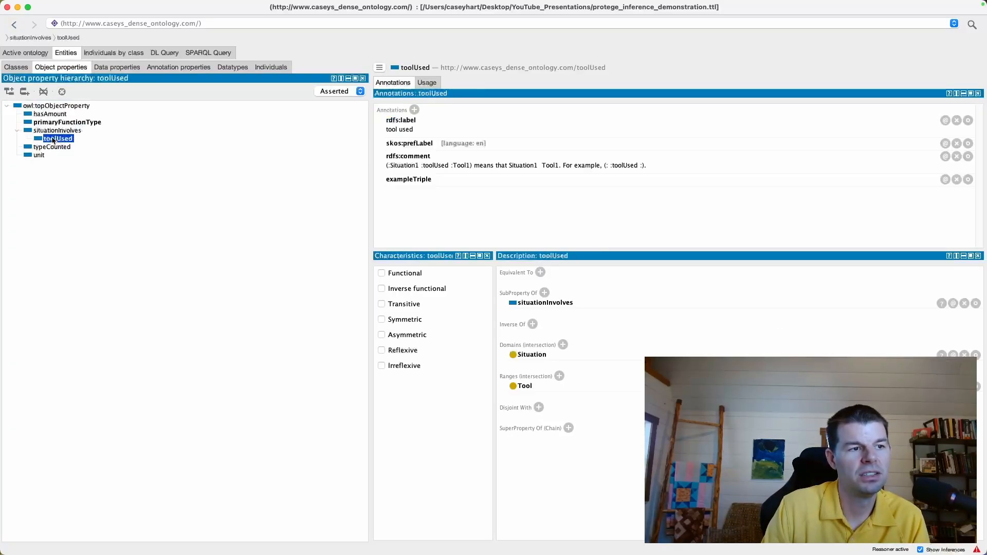
click(54, 131)
click(56, 139)
click(57, 132)
click(58, 139)
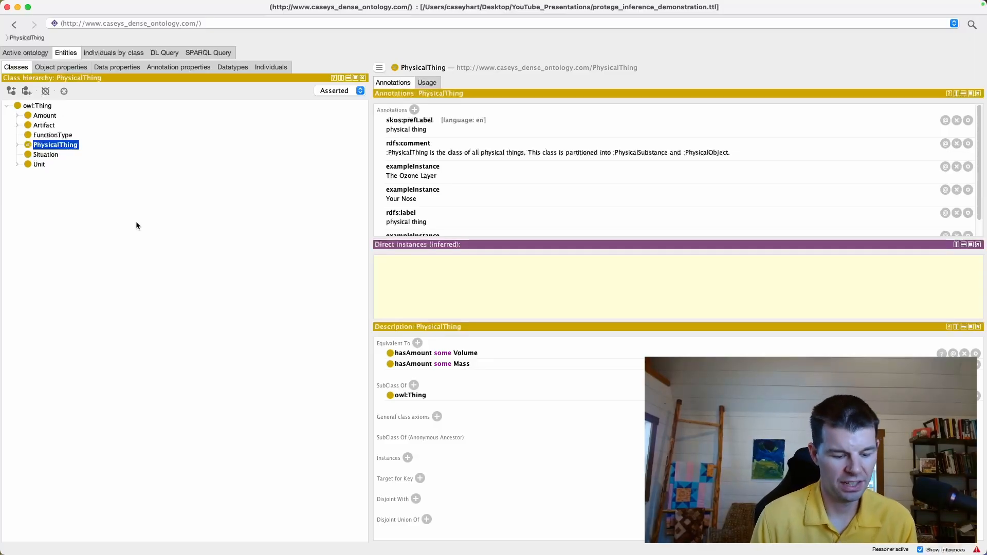
Switch to the Turtle file and examine MetallicWoodenTool and the owl:disjointWith :WoodObject statement under MetalObject.
key(ctrl+Right)
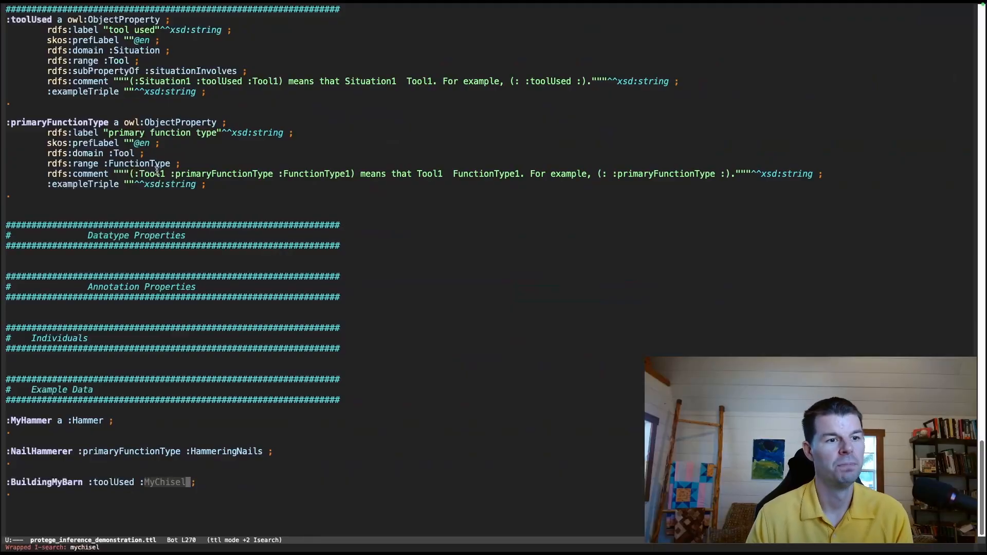
scroll(163, 190, up, 4)
scroll(162, 189, up, 6)
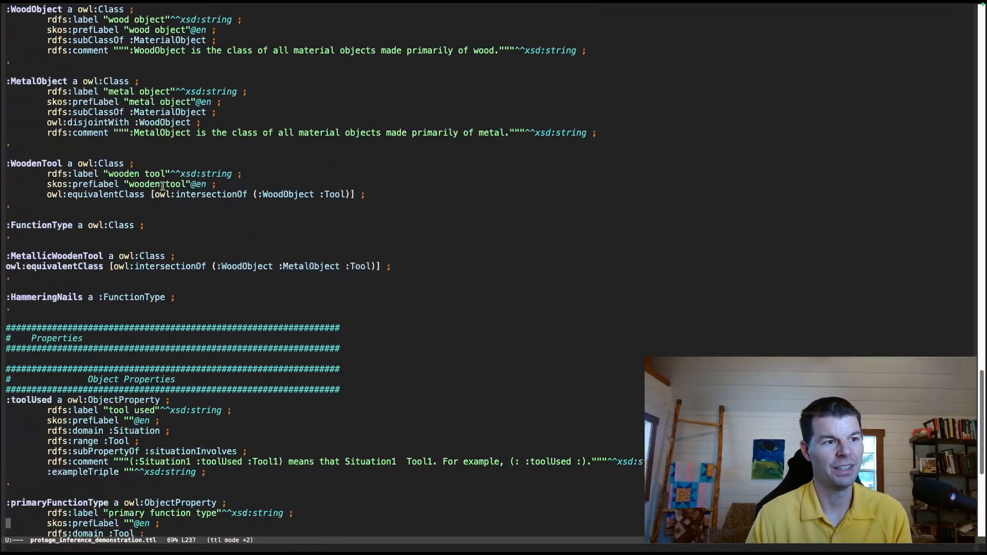
double_click(72, 256)
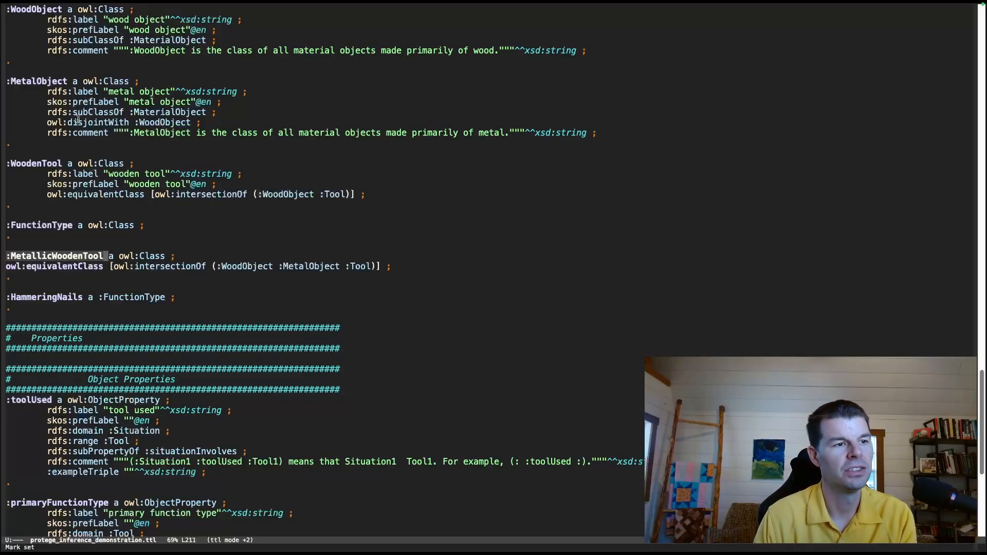
drag(47, 122, 206, 124)
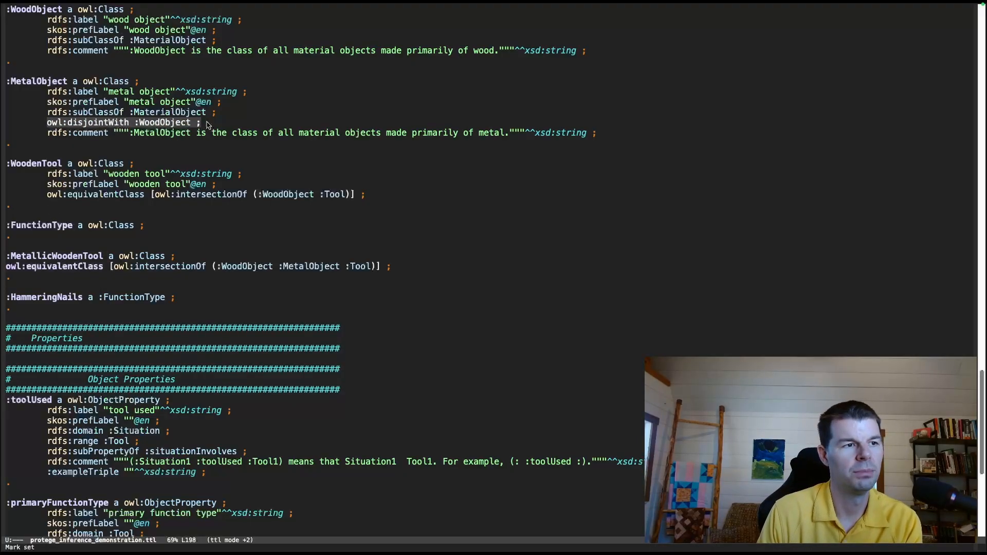
key(alt+w)
double_click(53, 80)
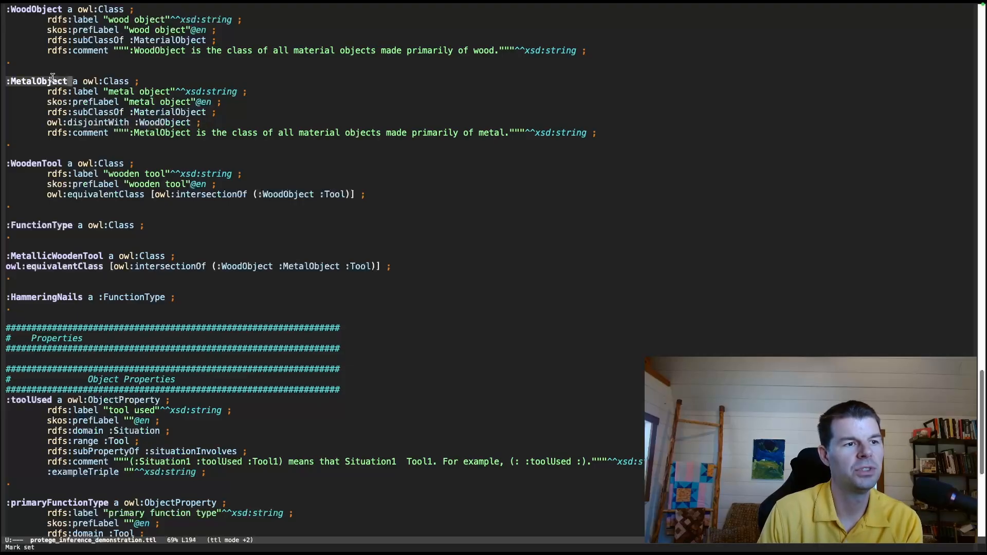
click(44, 18)
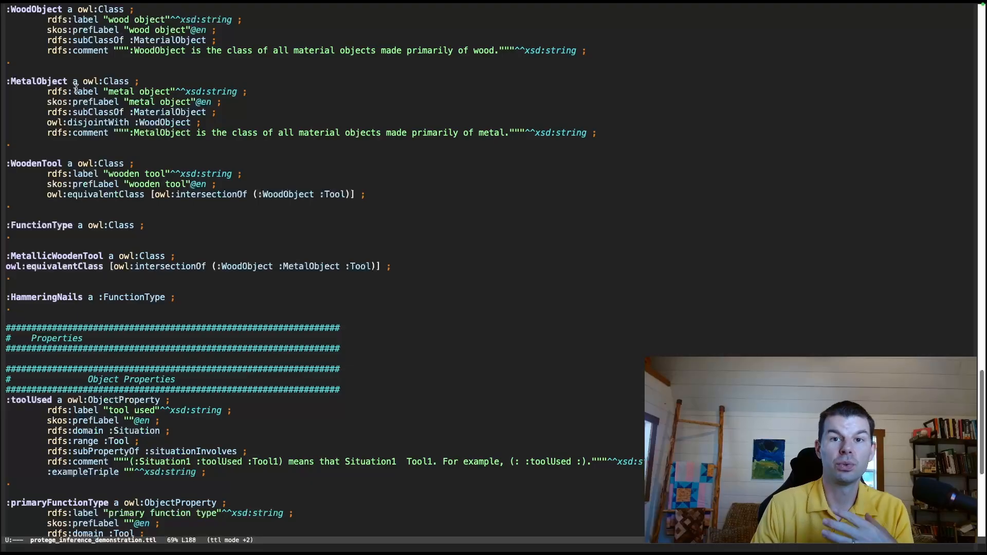
Examine the WoodObject, MetalObject and Tool members of MetallicWoodenTool's owl:equivalentClass intersection.
double_click(62, 257)
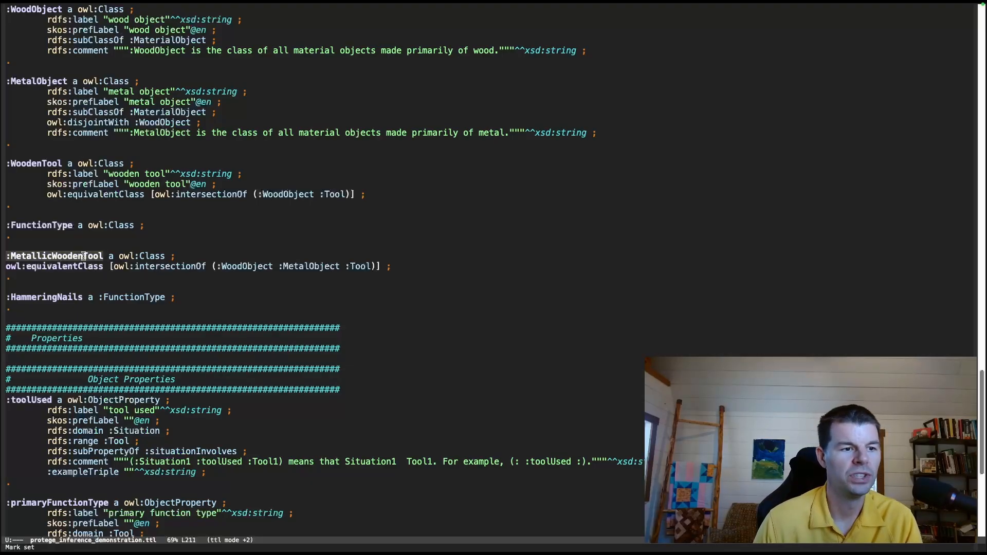
double_click(100, 265)
click(234, 266)
click(295, 266)
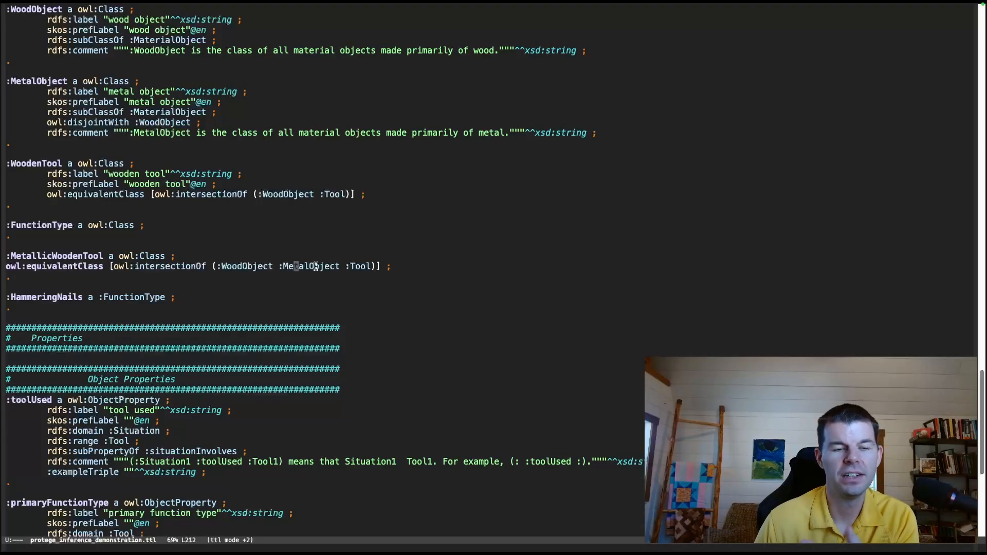
double_click(365, 268)
click(364, 268)
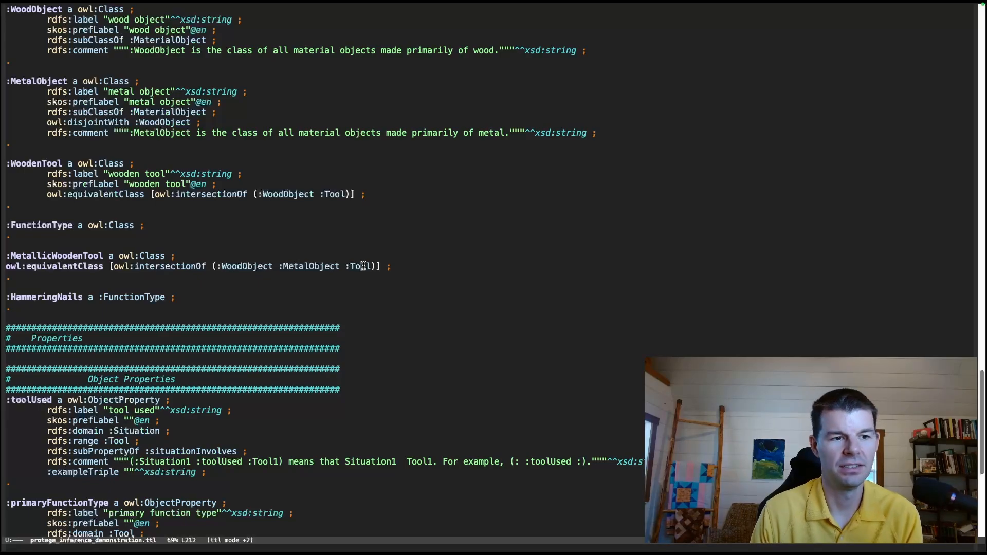
click(364, 259)
Switch back to Protégé, set the class hierarchy to Inferred and expand owl:Nothing.
key(ctrl+Left)
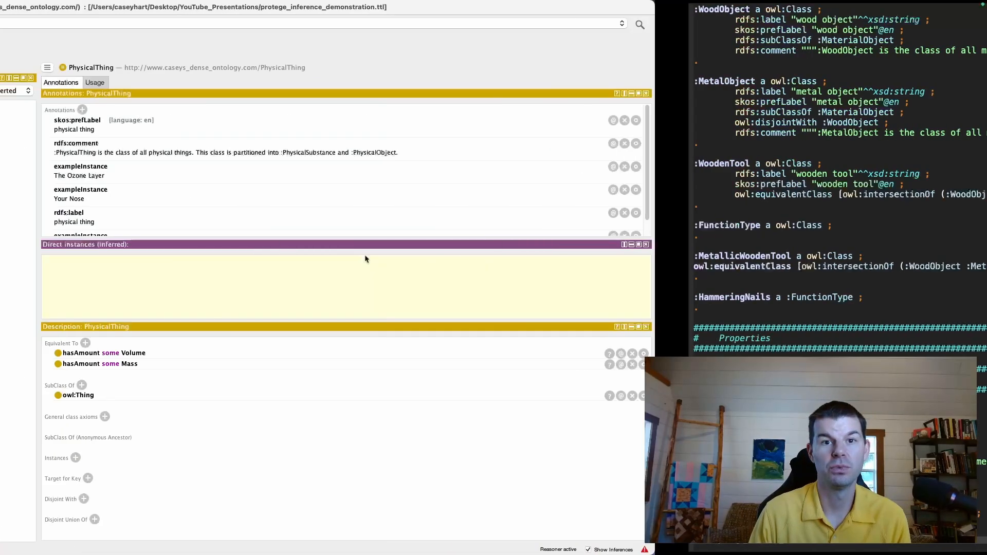
click(149, 6)
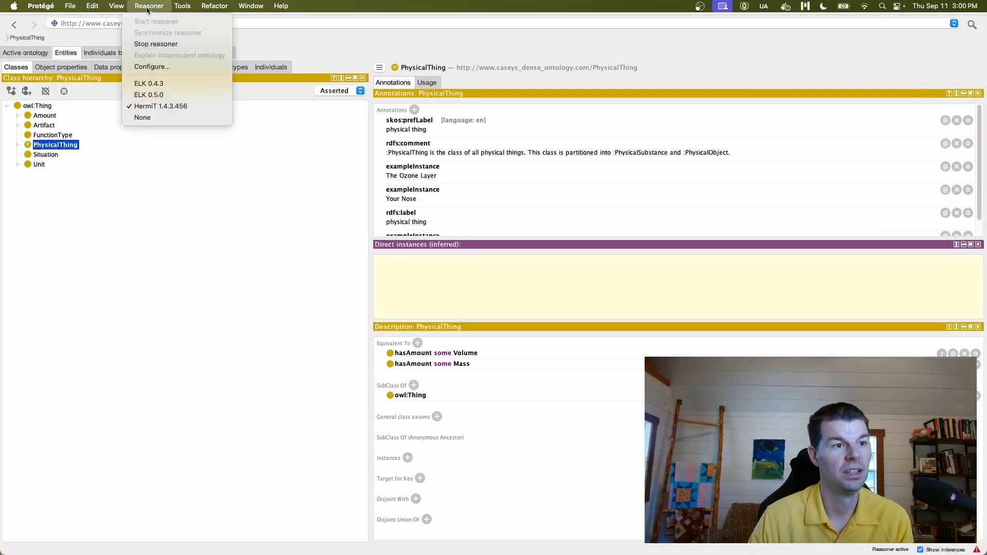
click(128, 249)
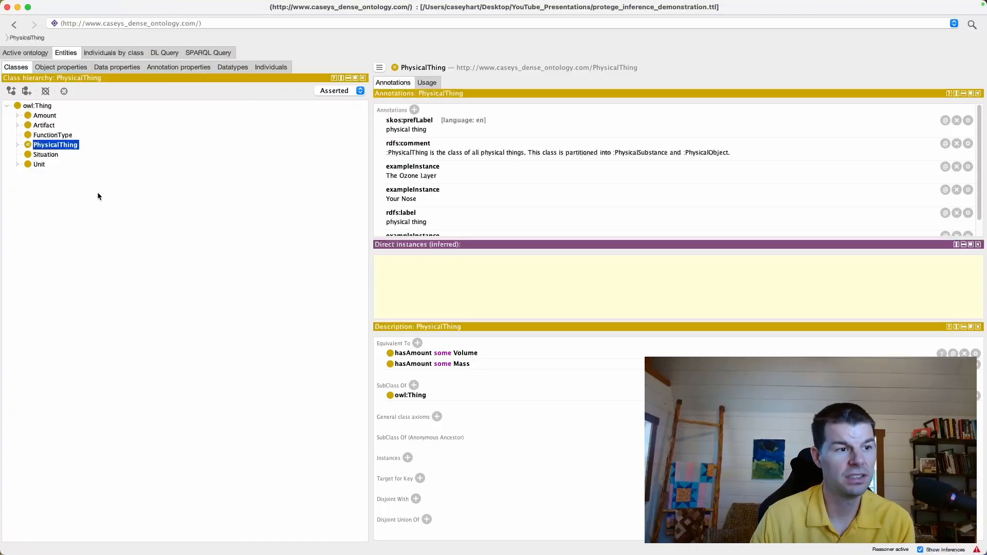
click(332, 91)
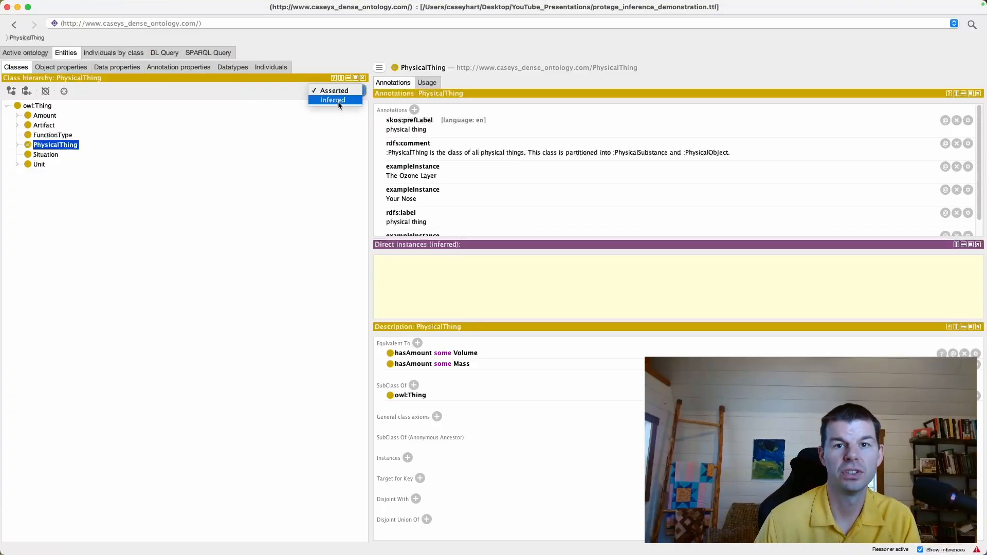
click(338, 101)
click(74, 118)
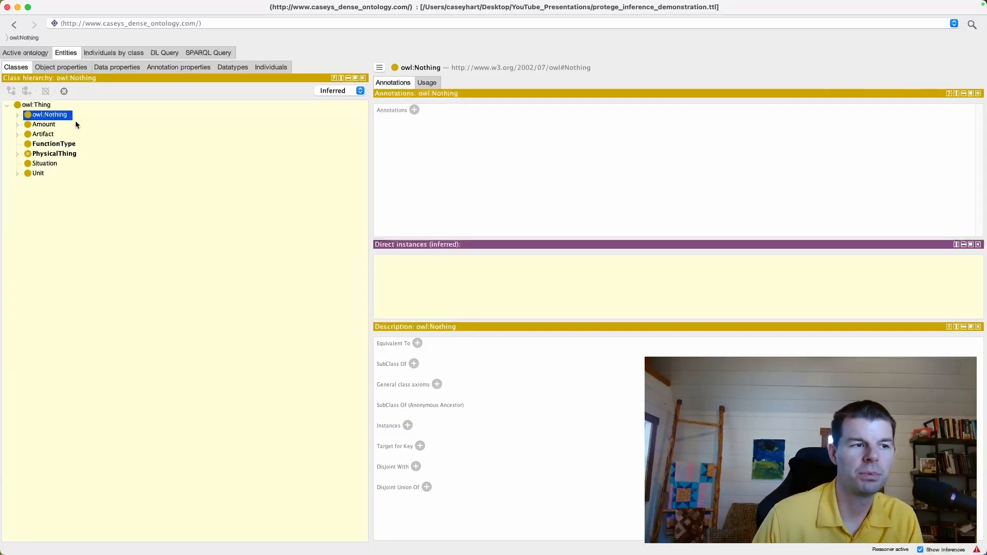
click(19, 114)
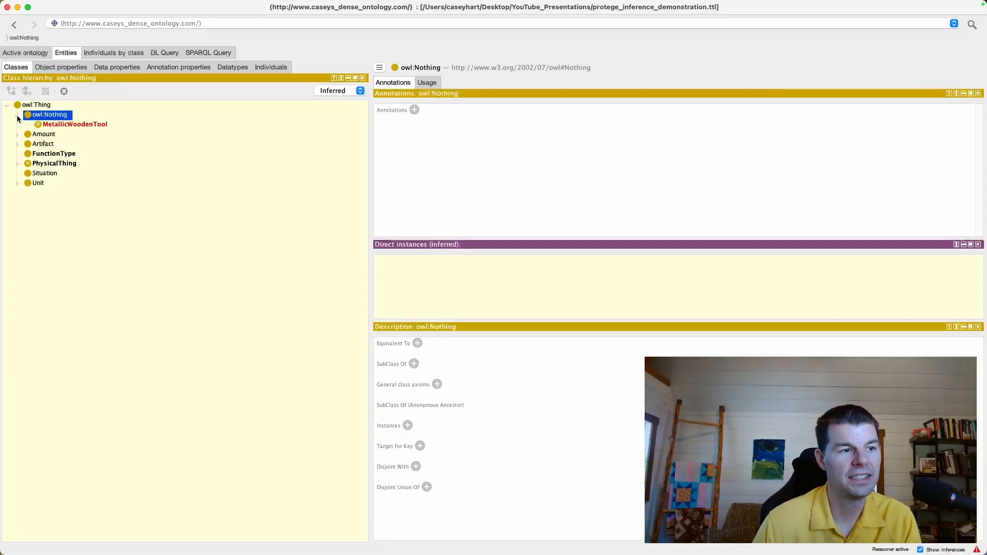
Select MetallicWoodenTool and inspect its inferred equivalence to owl:Nothing.
click(67, 125)
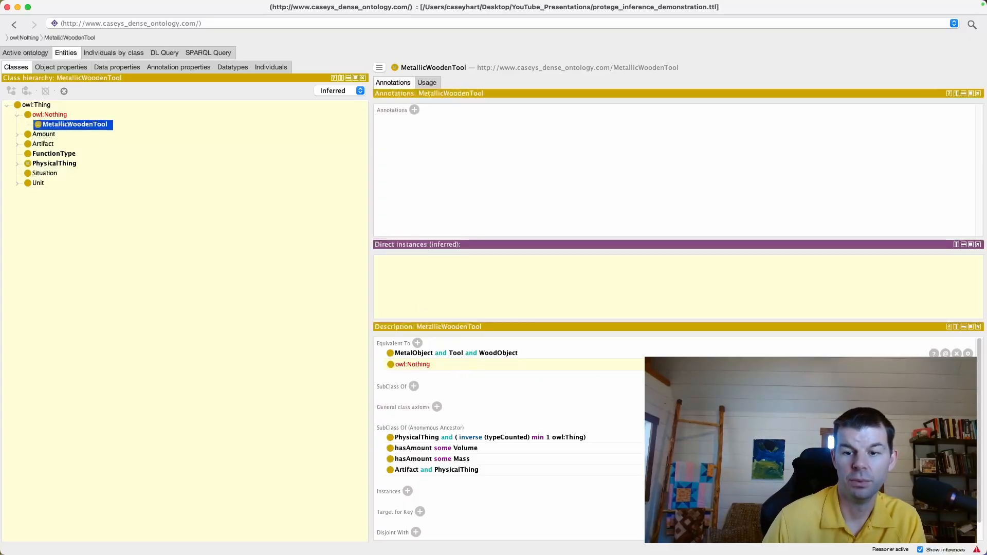
click(968, 364)
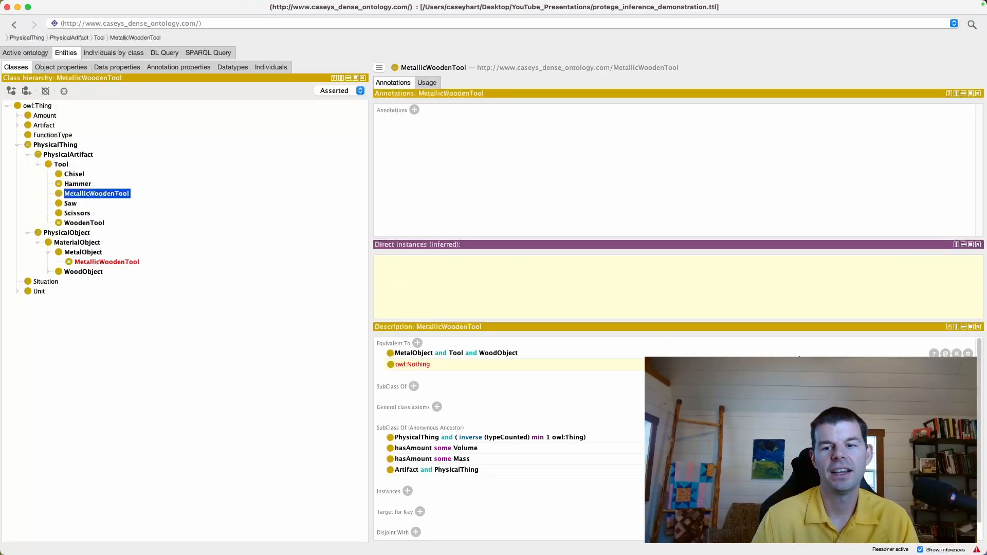
click(957, 364)
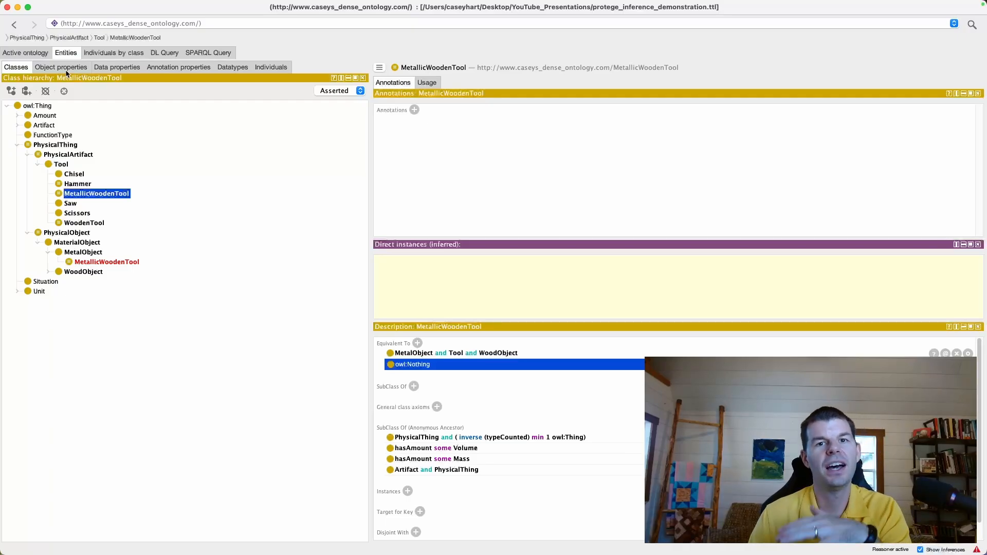
Show the individuals list and check NailHammerer and MyHammer's types and property assertions.
click(268, 67)
click(51, 143)
click(50, 133)
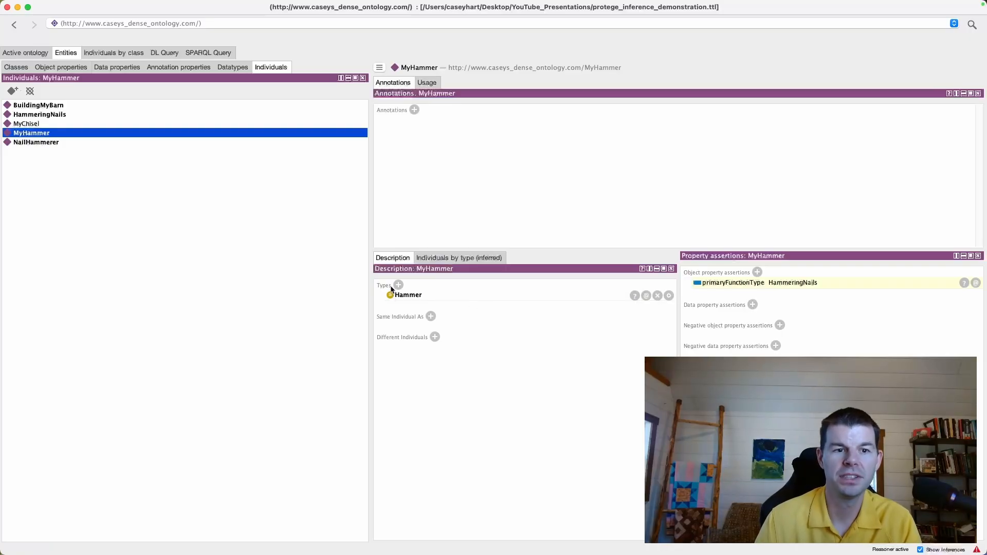
Compare the inferred instances of the Hammer and Tool classes, and return to MyHammer to check its Hammer type.
click(20, 71)
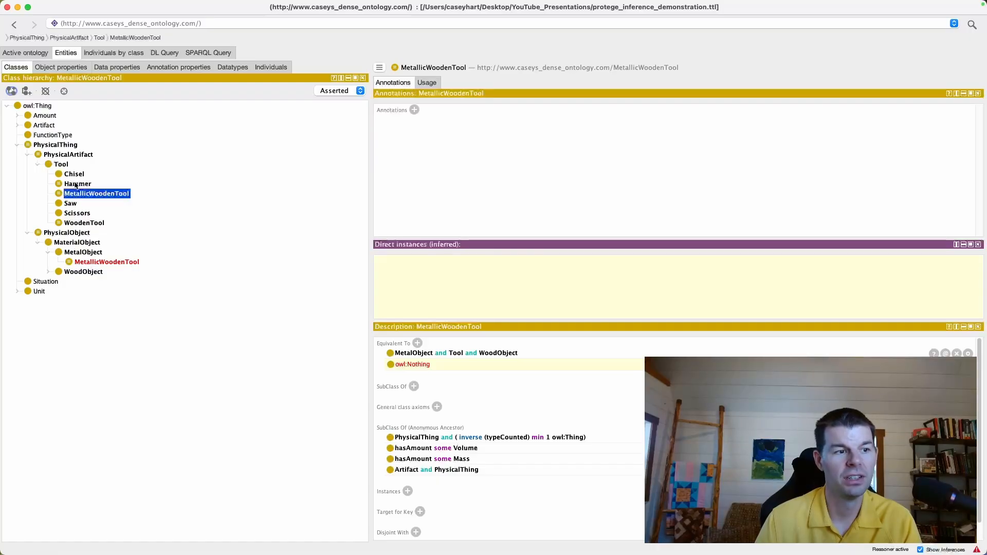
click(76, 184)
click(62, 165)
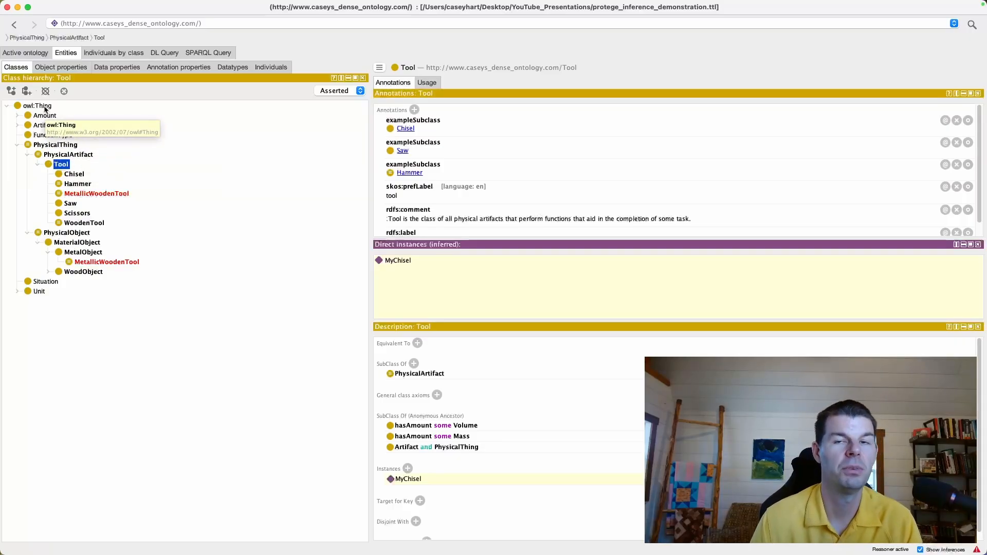
click(78, 183)
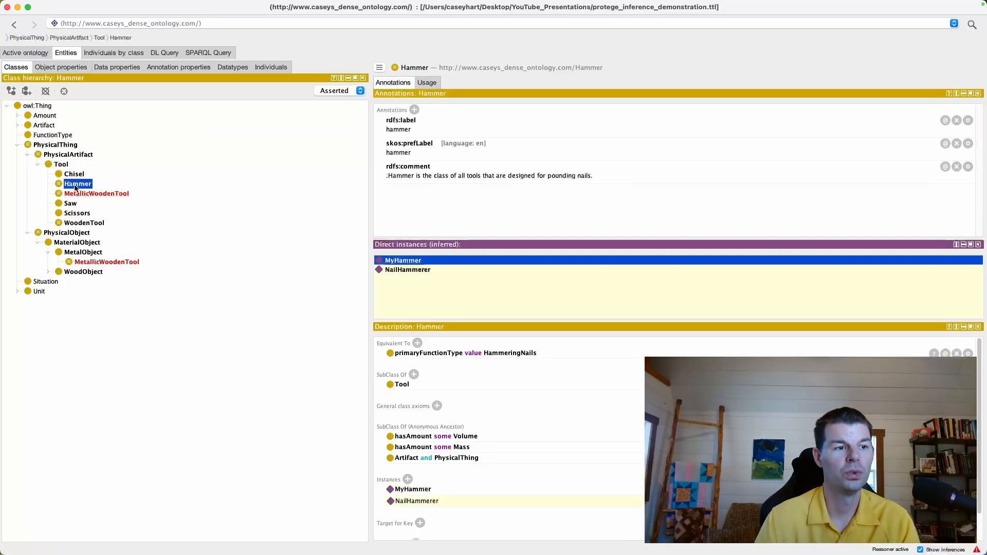
click(265, 66)
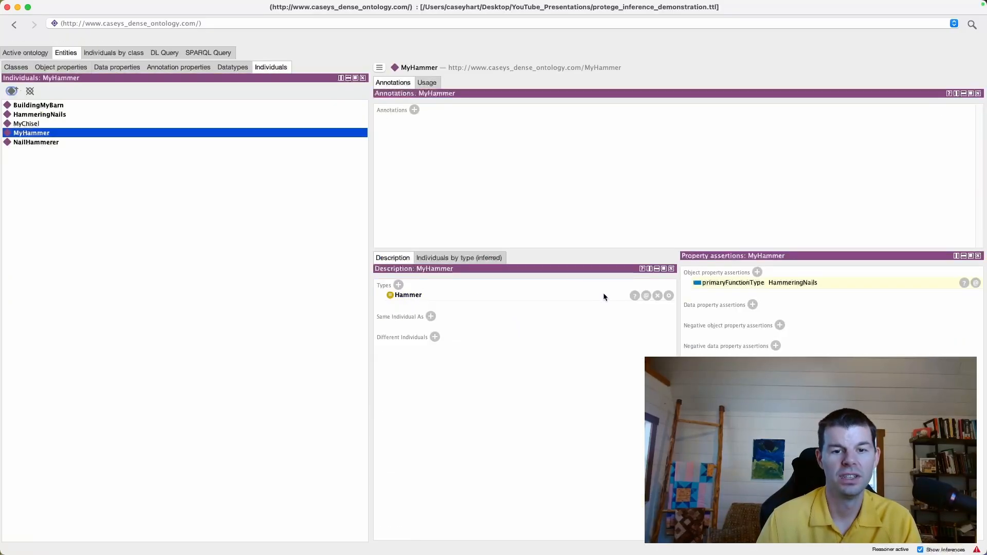
click(576, 297)
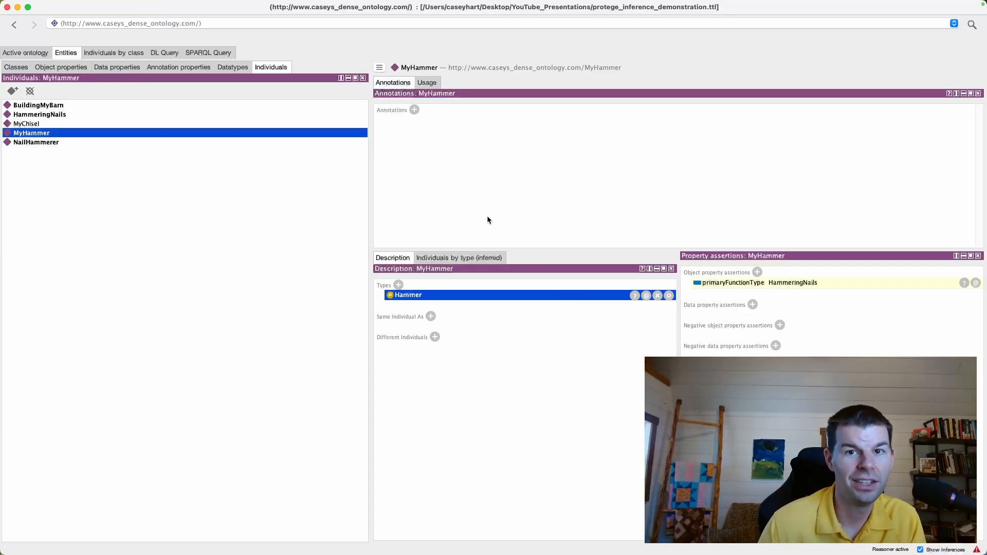
Run a DL query for the class expression PhysicalObject in place of the previous expression.
click(165, 53)
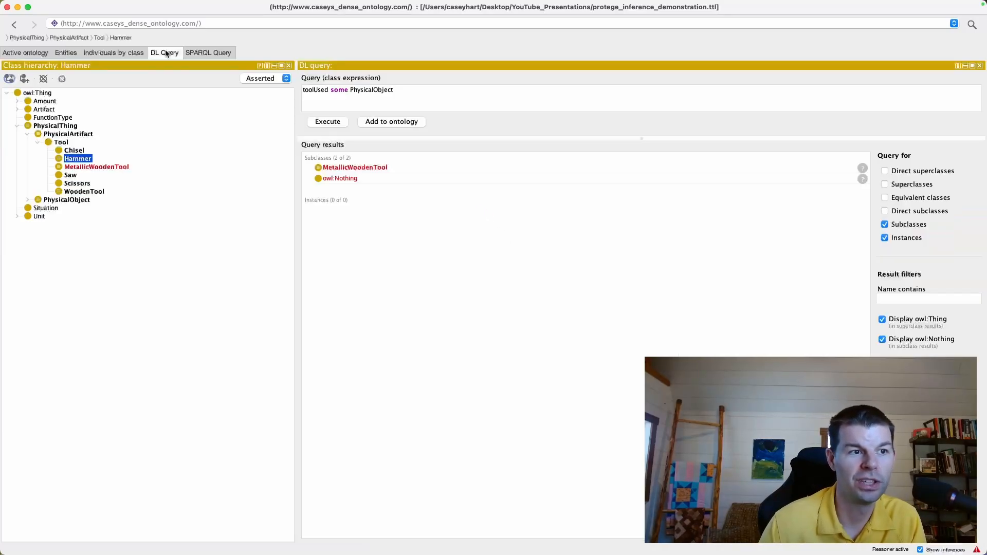
drag(446, 90, 297, 86)
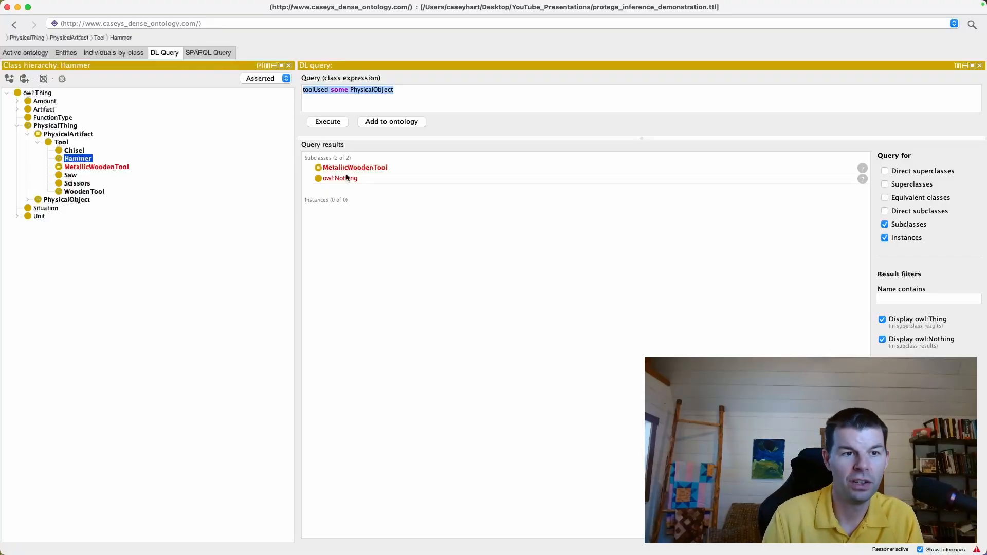
text(PhysicalO)
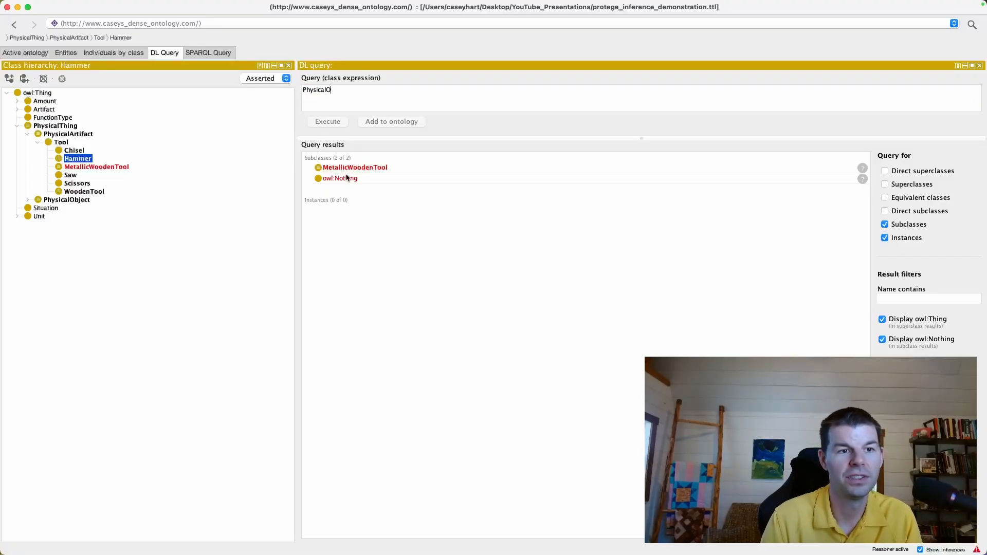
text(bject)
click(331, 122)
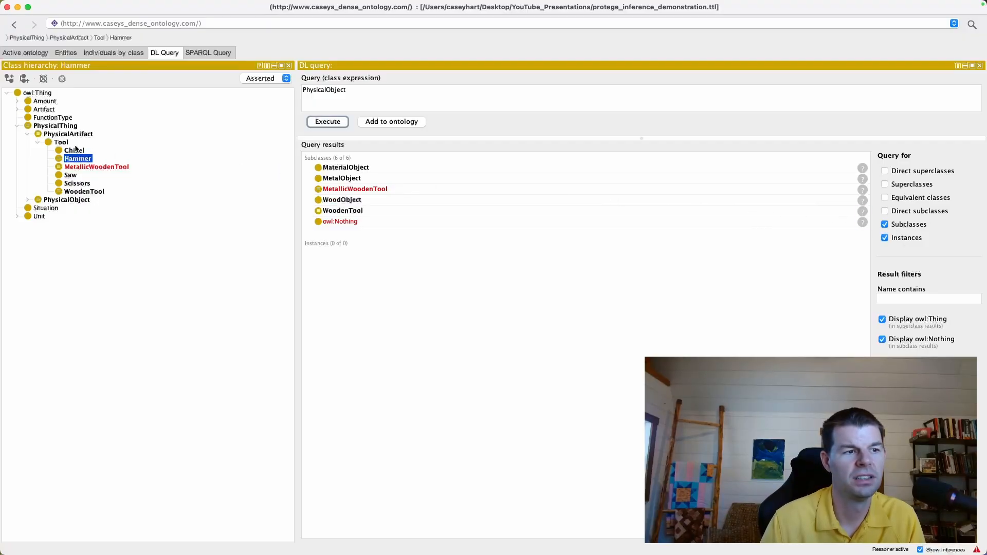
Expand PhysicalObject in the class hierarchy to examine its material subclasses.
click(54, 200)
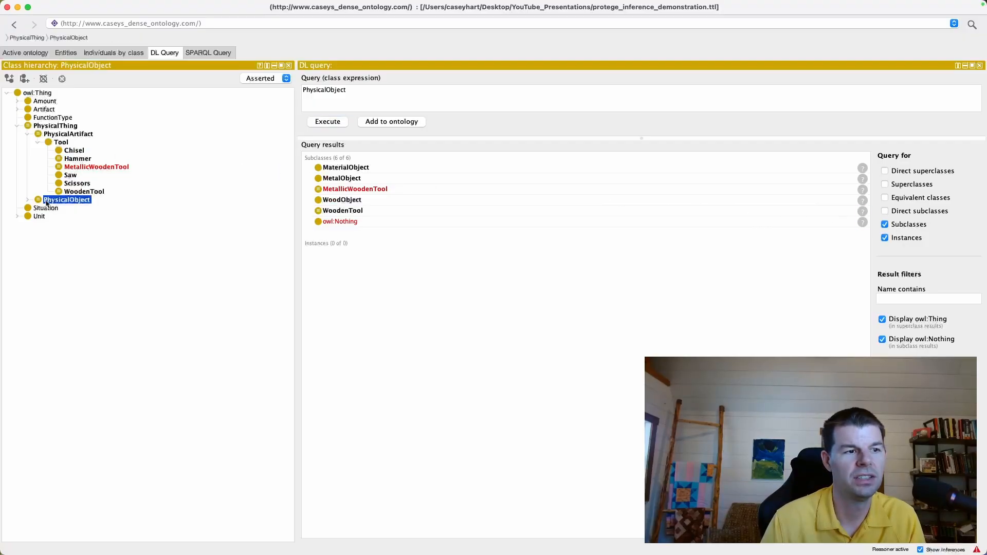
click(27, 200)
click(39, 208)
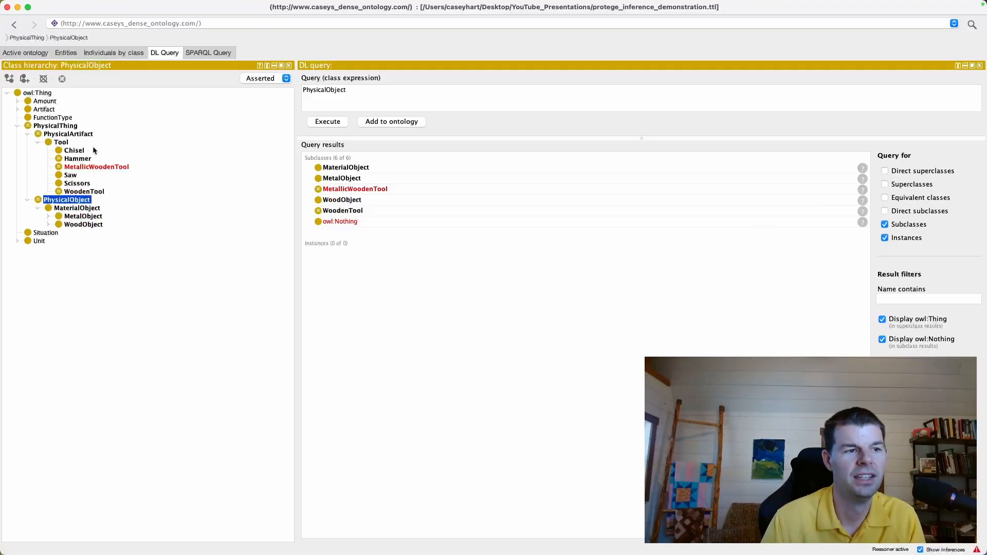
Switch to the ontology's Turtle file in the text editor, add "a :MetalObject ;" to the BuildingMyBarn entry, and save it.
key(ctrl+Right)
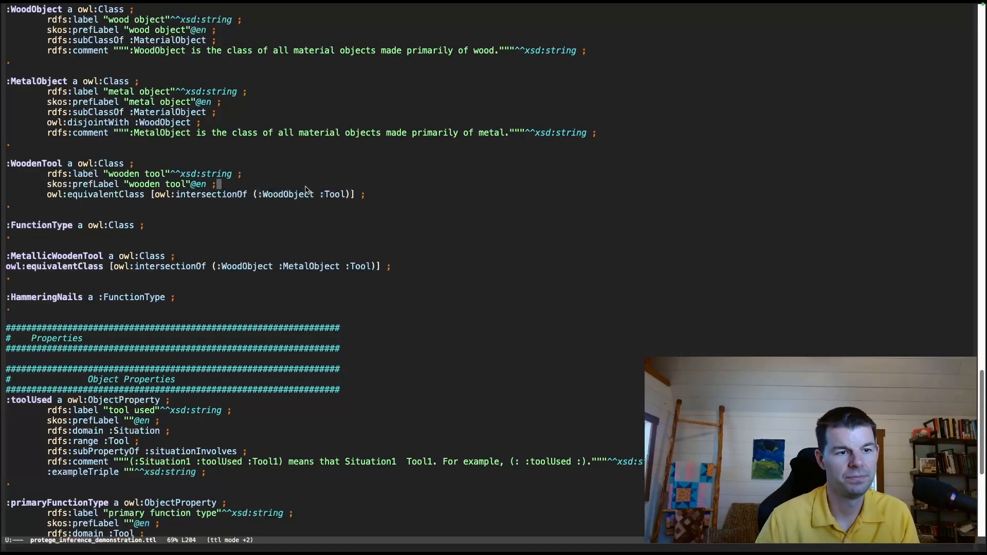
click(310, 188)
scroll(310, 193, down, 7)
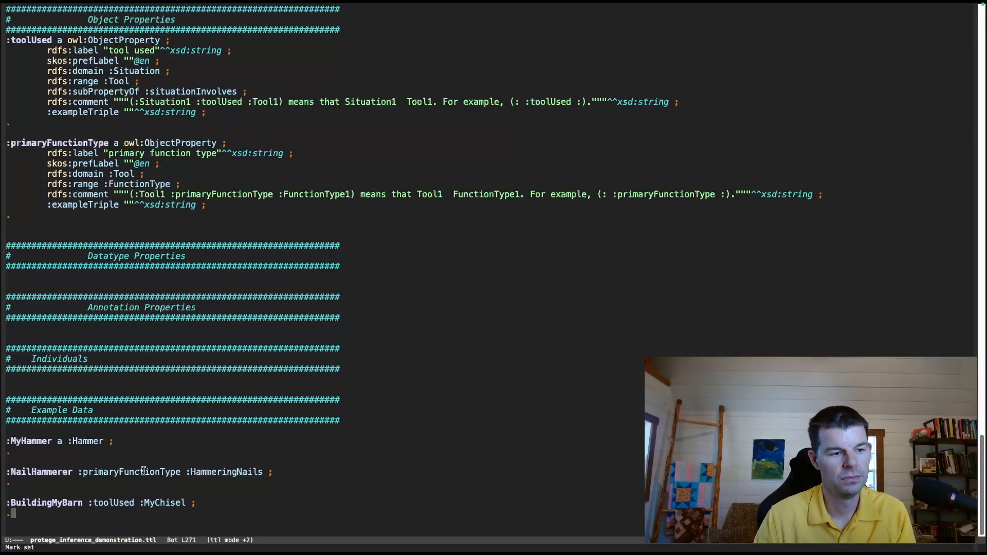
click(150, 452)
scroll(145, 467, down, 1)
click(208, 482)
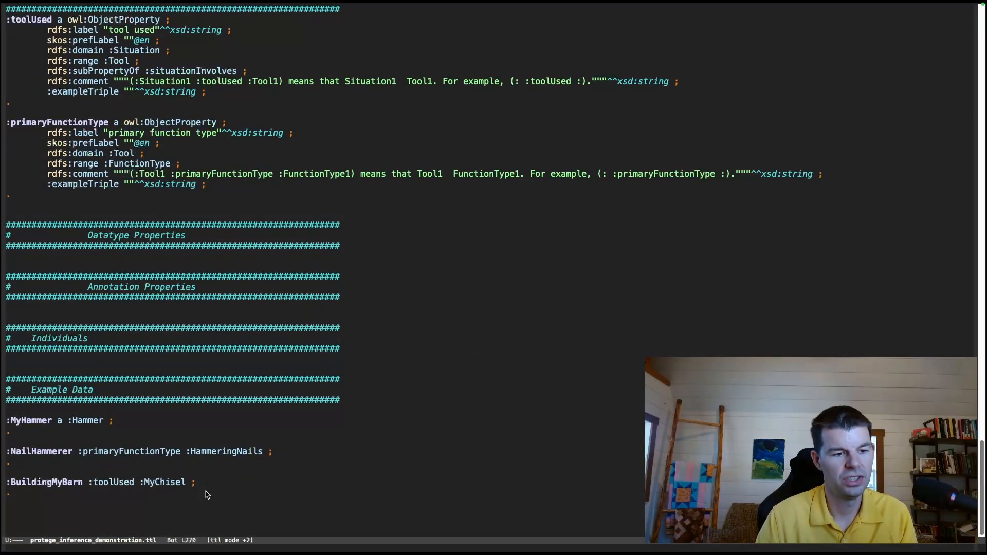
key(Return)
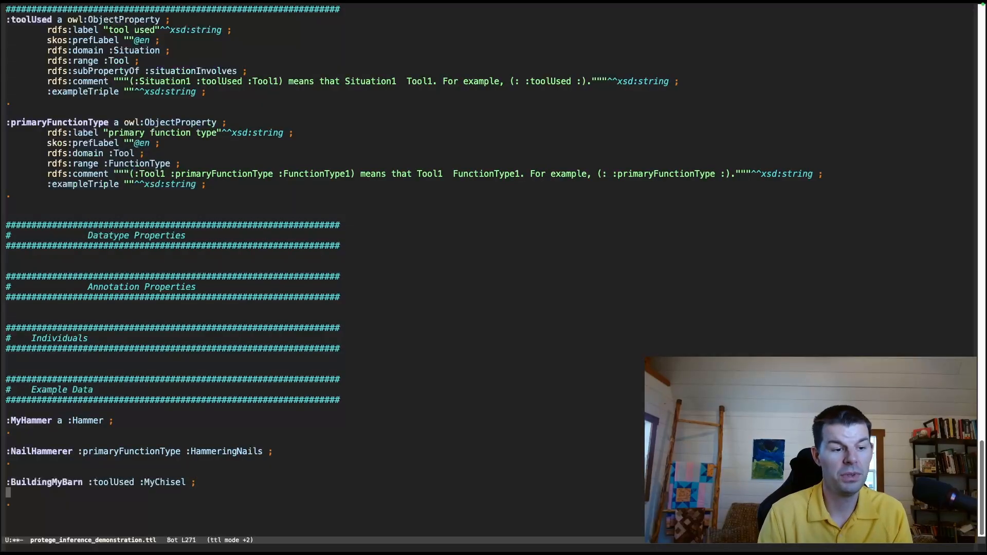
text(a :M)
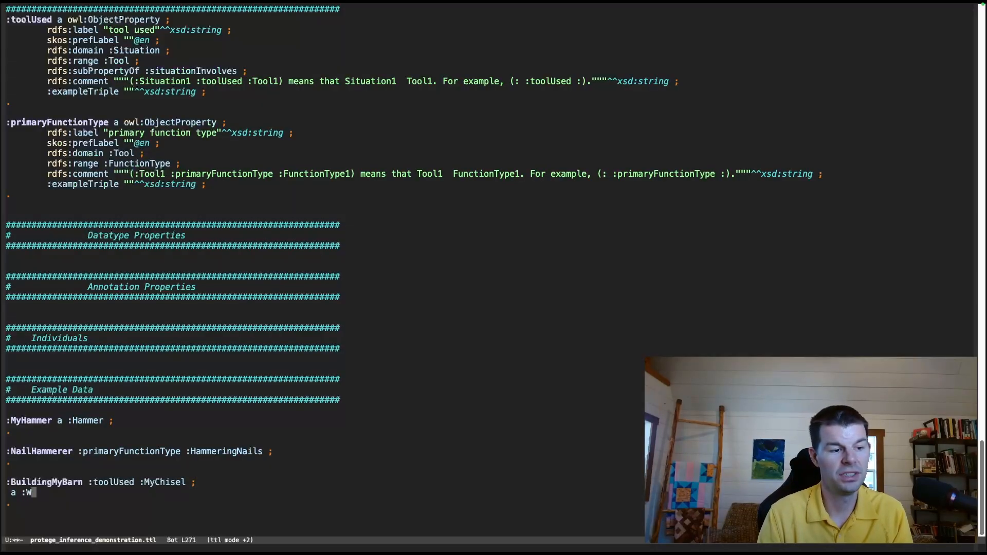
text(etalObject ;)
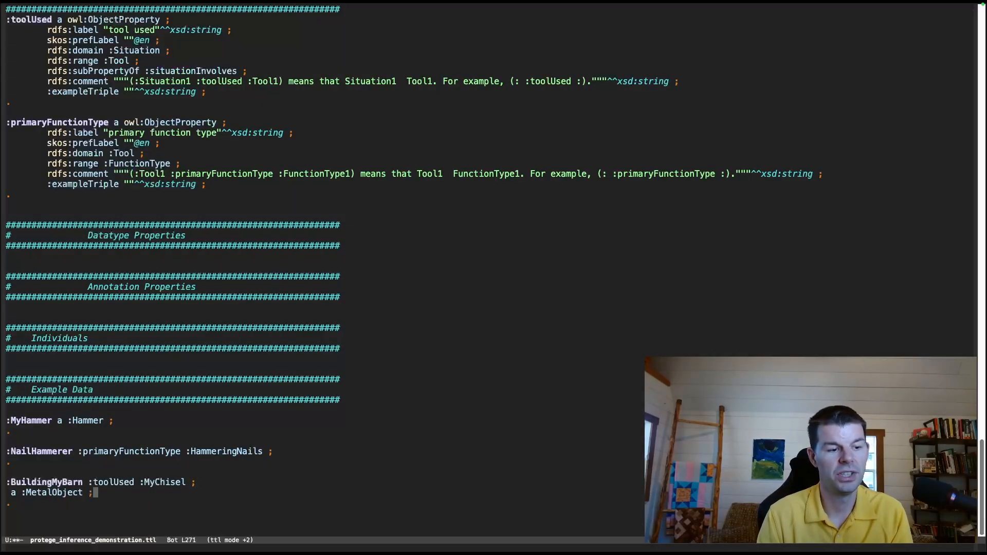
key(ctrl+x)
key(ctrl+s)
Switch back to Protégé, reload the changed ontology and synchronize the reasoner.
key(ctrl+Left)
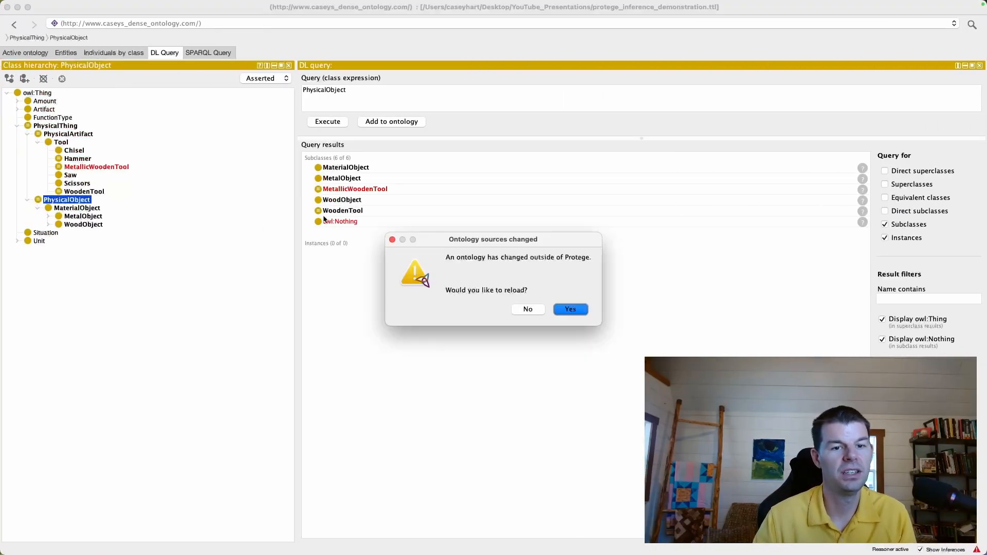
click(582, 311)
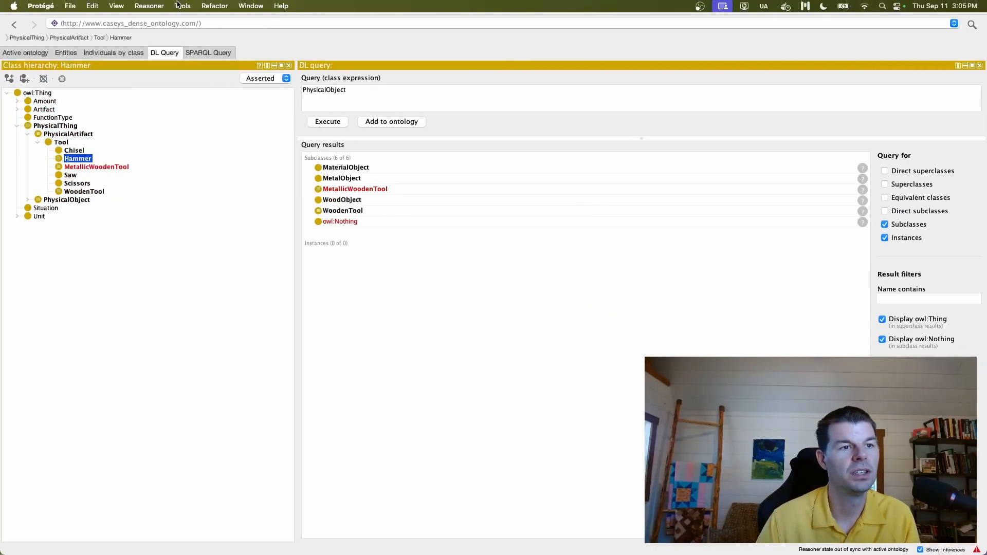
click(155, 6)
click(154, 32)
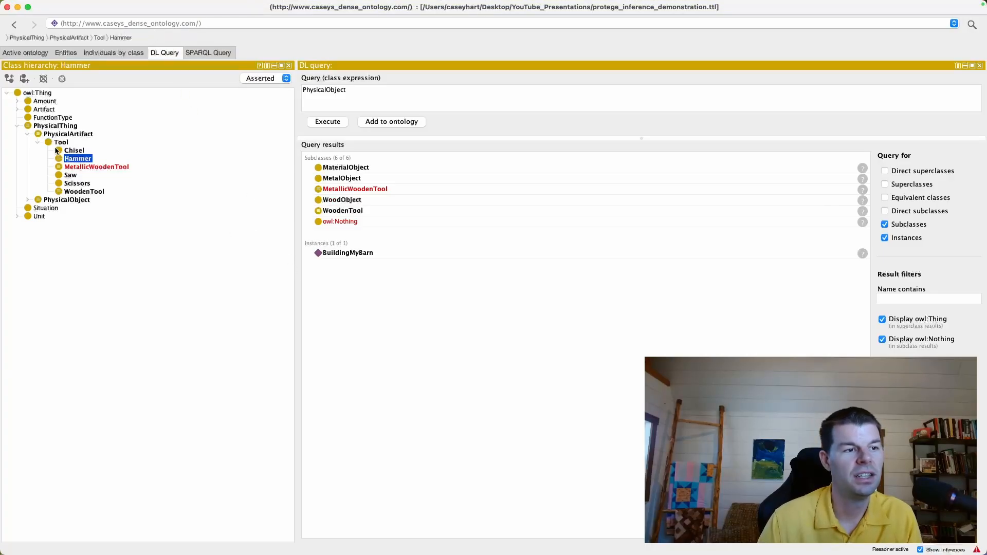
Rerun the PhysicalObject query and open the explanation for the BuildingMyBarn instance.
click(86, 167)
click(82, 159)
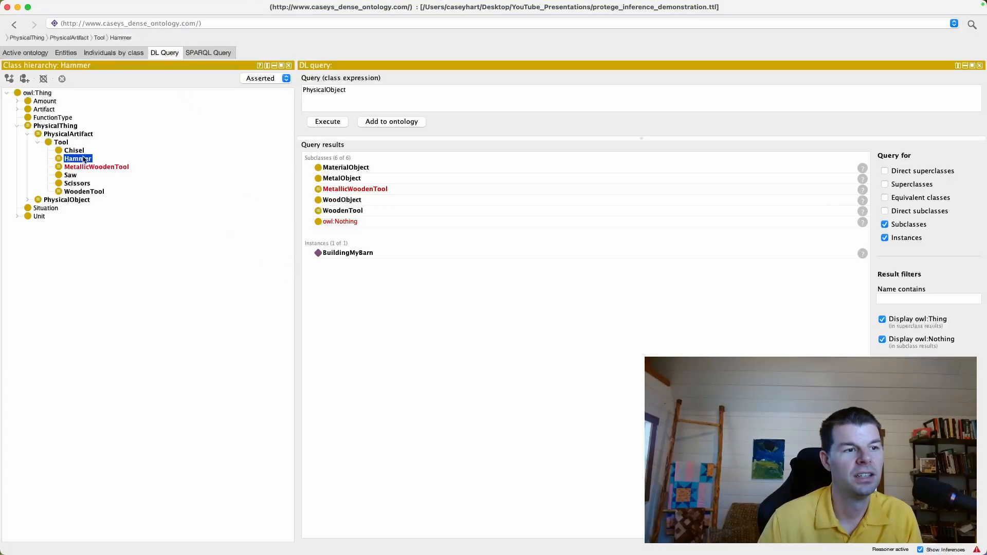
click(329, 122)
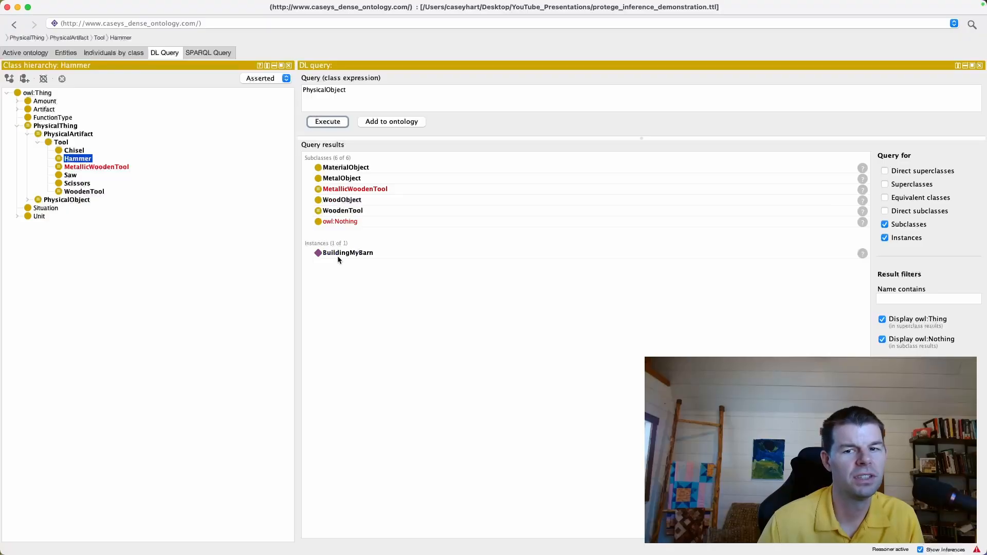
click(863, 252)
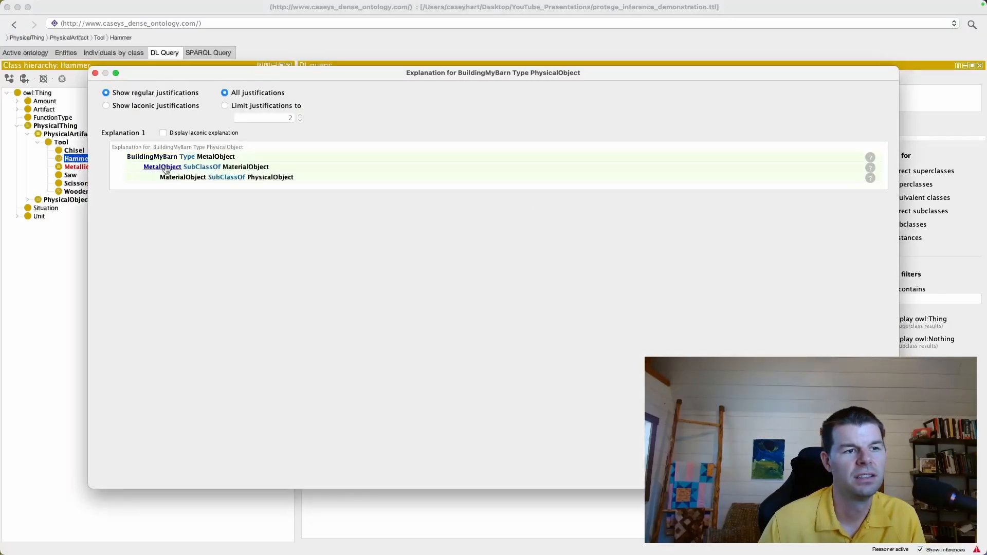
Switch to the Turtle file in the text editor and cut the "a :MetalObject ;" line from the BuildingMyBarn entry.
key(ctrl+Right)
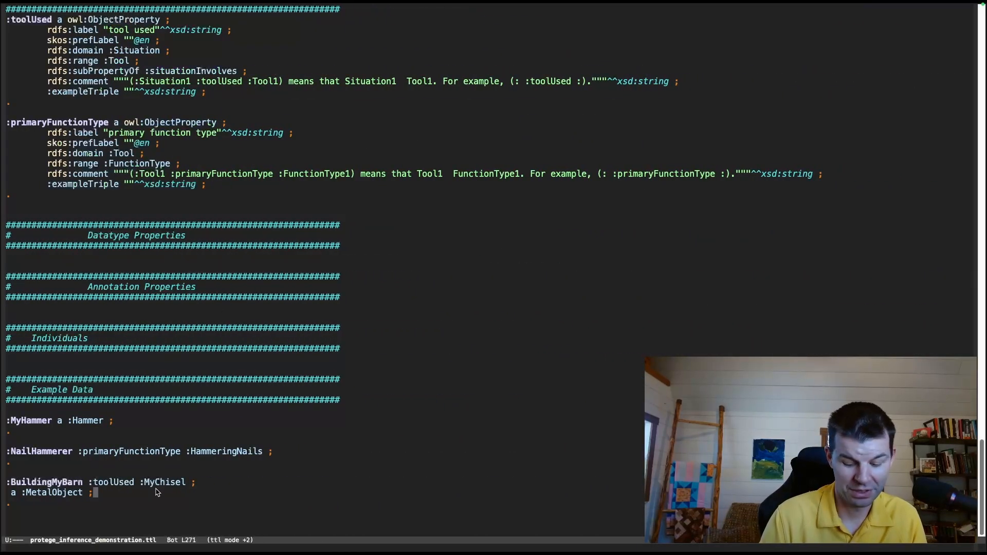
key(ctrl+a)
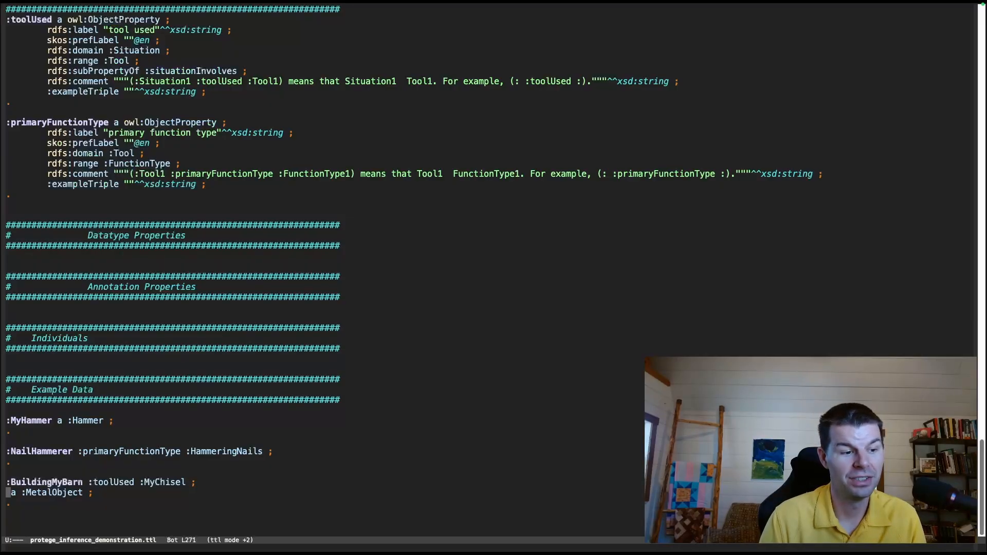
key(Up)
key(Down)
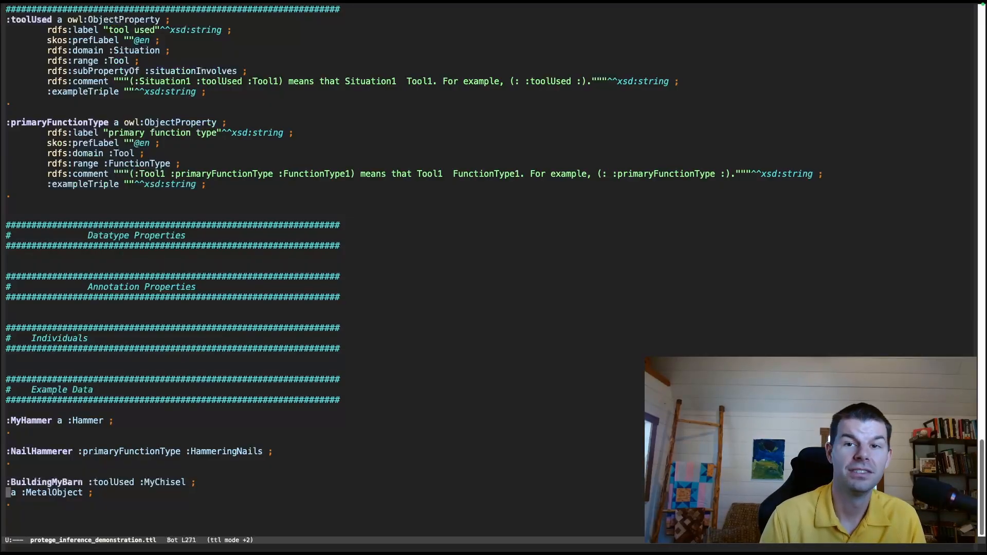
key(ctrl+k)
key(BackSpace)
Add a :MyChisel entry below BuildingMyBarn, paste "a :MetalObject ;" as its type, end it with a period, and save the file.
key(Down)
key(Return)
key(Return)
text(:)
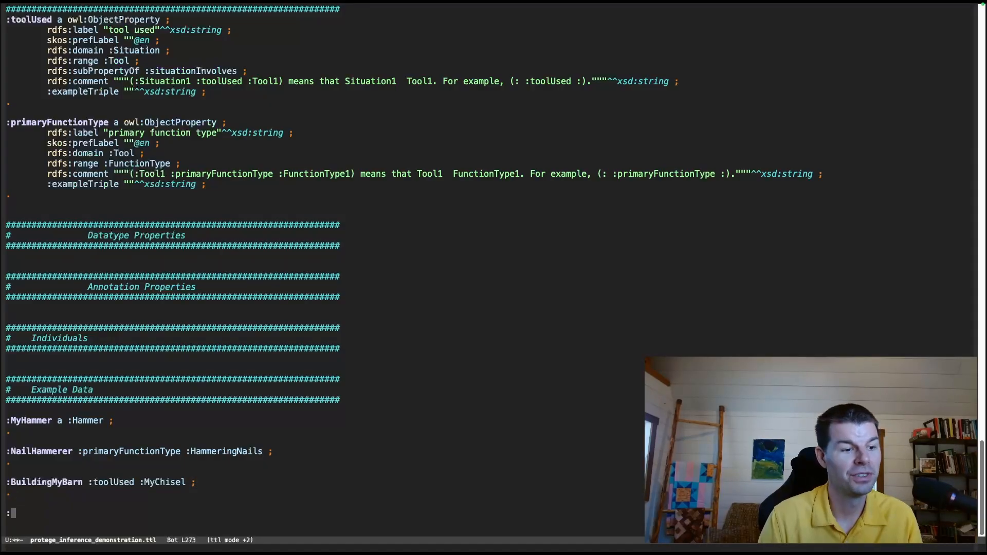
text(MyChisel)
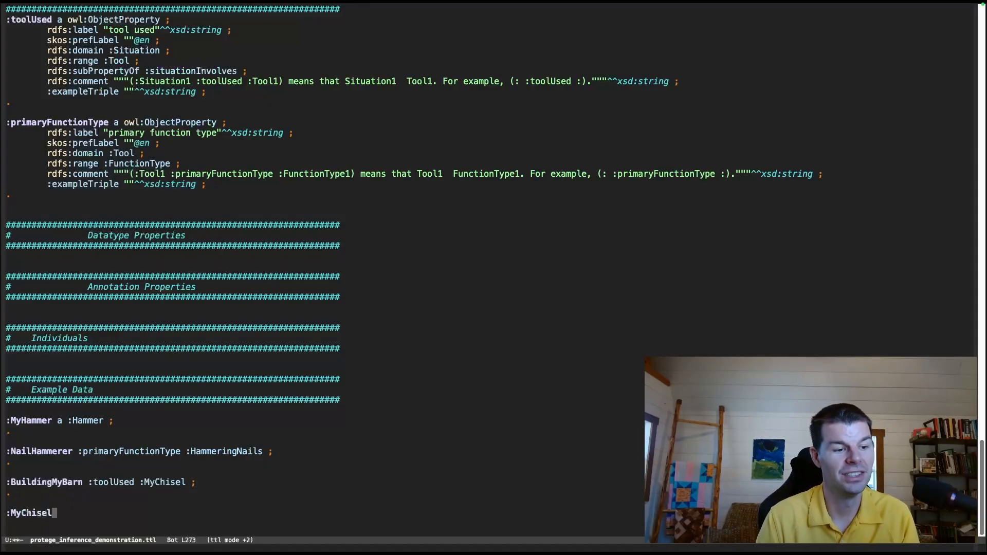
key(ctrl+y)
key(Return)
text(.)
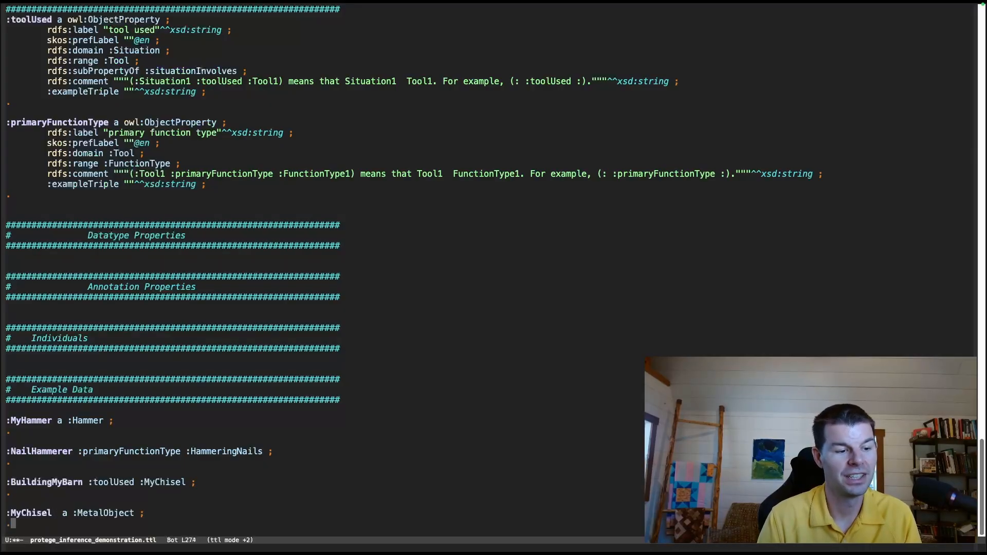
key(ctrl+x)
key(ctrl+s)
Return to Protégé, close the explanation, and reload the edited ontology with the reasoner synchronized.
key(ctrl+Left)
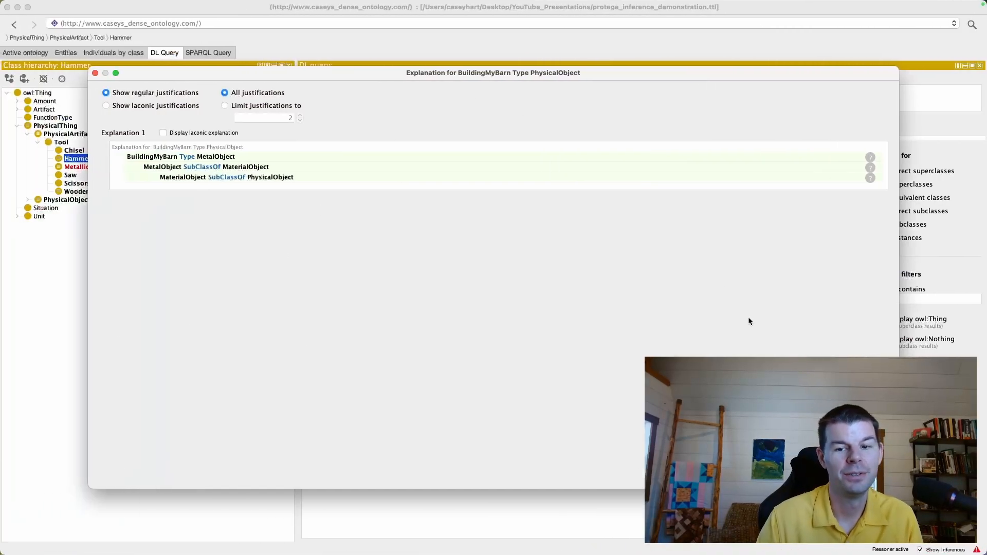
click(868, 472)
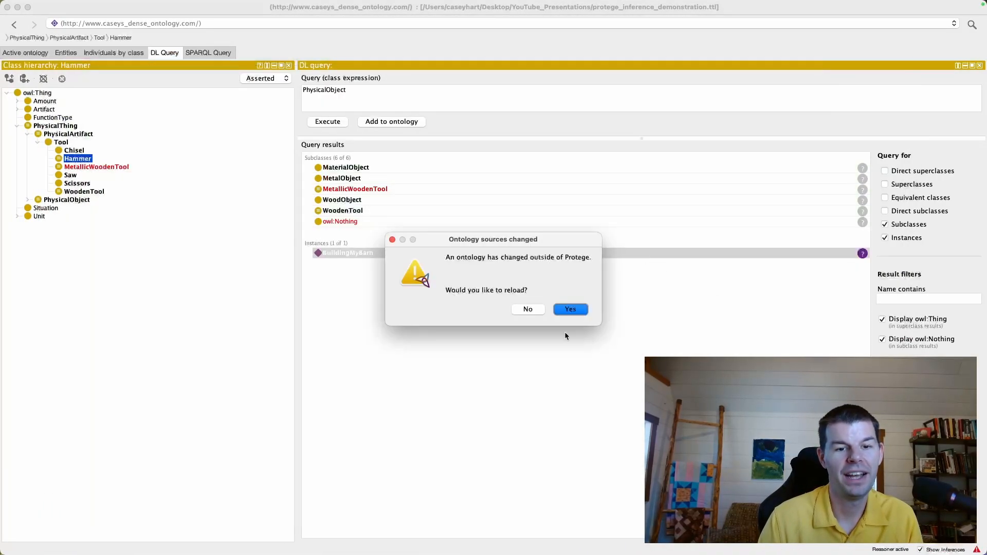
click(568, 309)
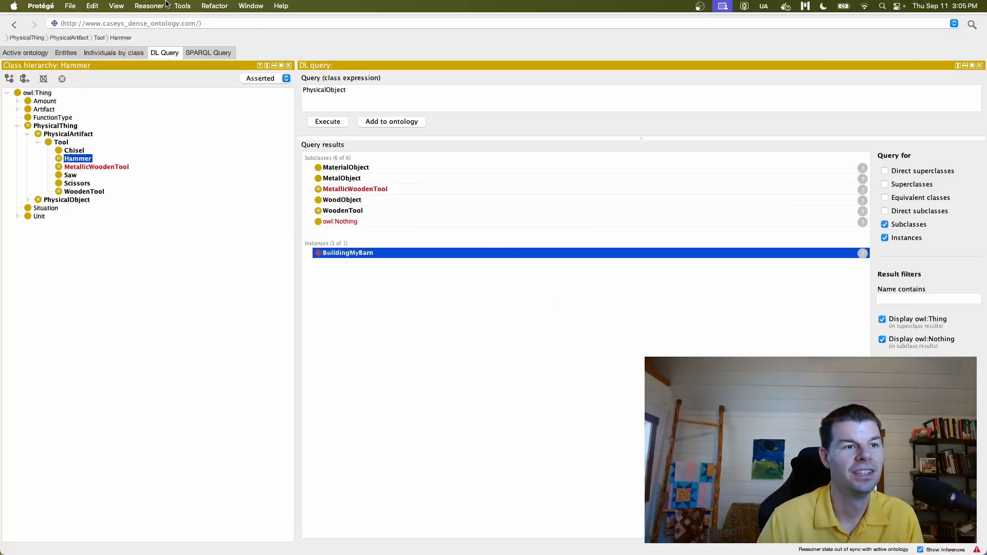
click(166, 4)
click(169, 32)
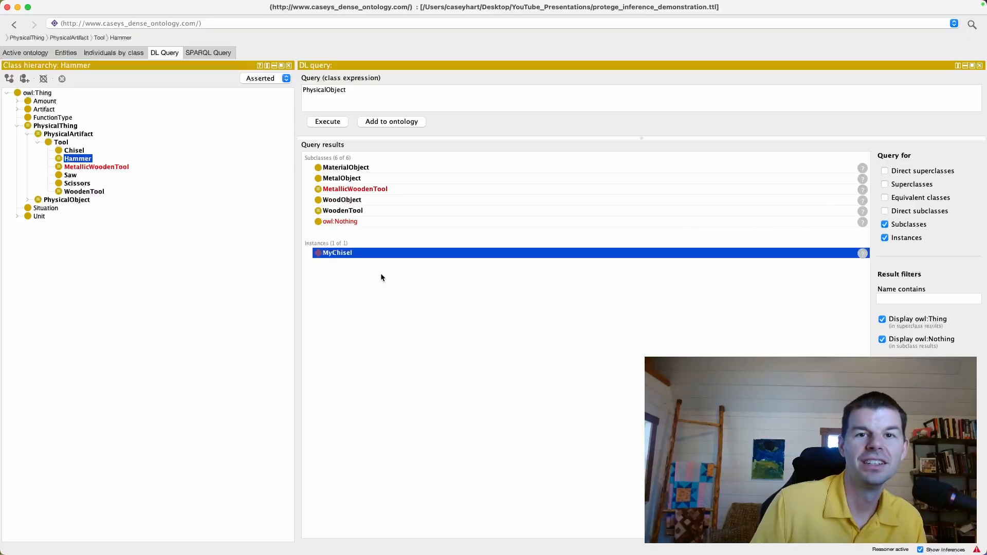
Replace the query expression with Tool and execute it to examine its subclasses and instances.
drag(350, 88, 230, 89)
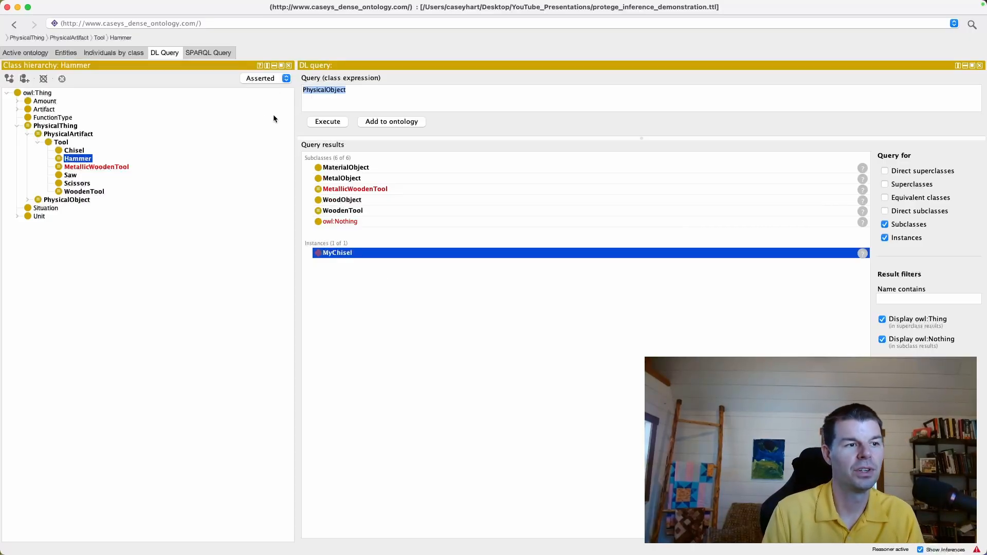
text(Tool)
click(328, 122)
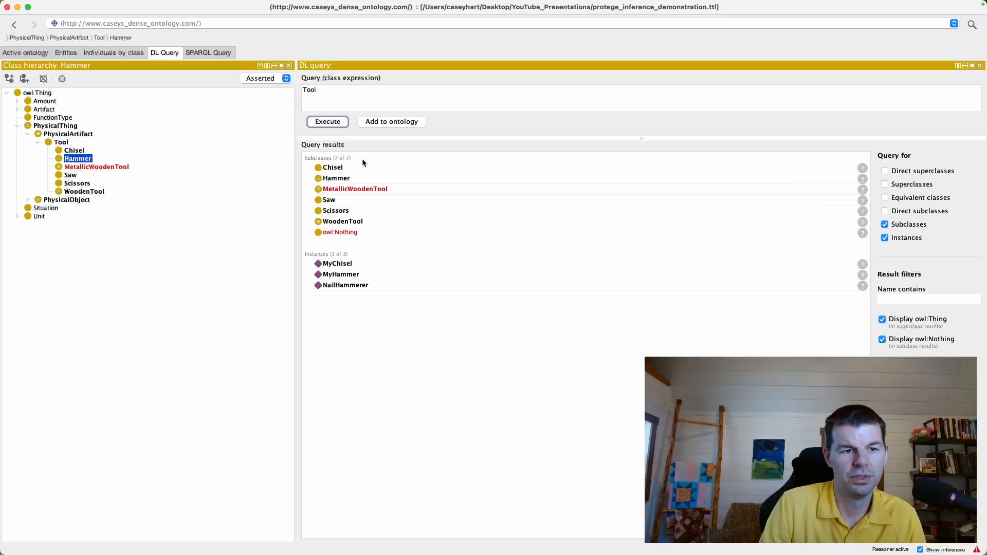
Check the SPARQL Query view and return to the DL query for Tool.
double_click(311, 110)
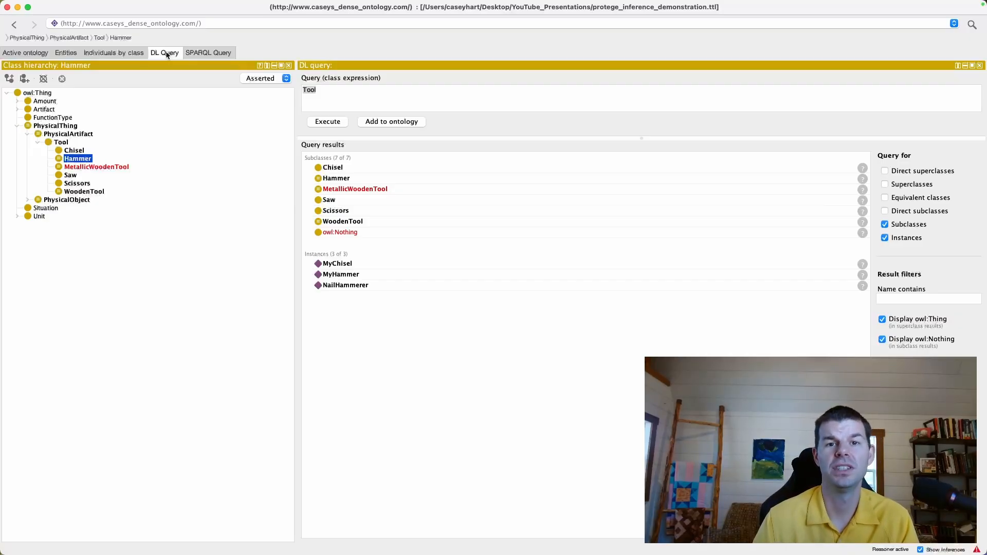
click(195, 56)
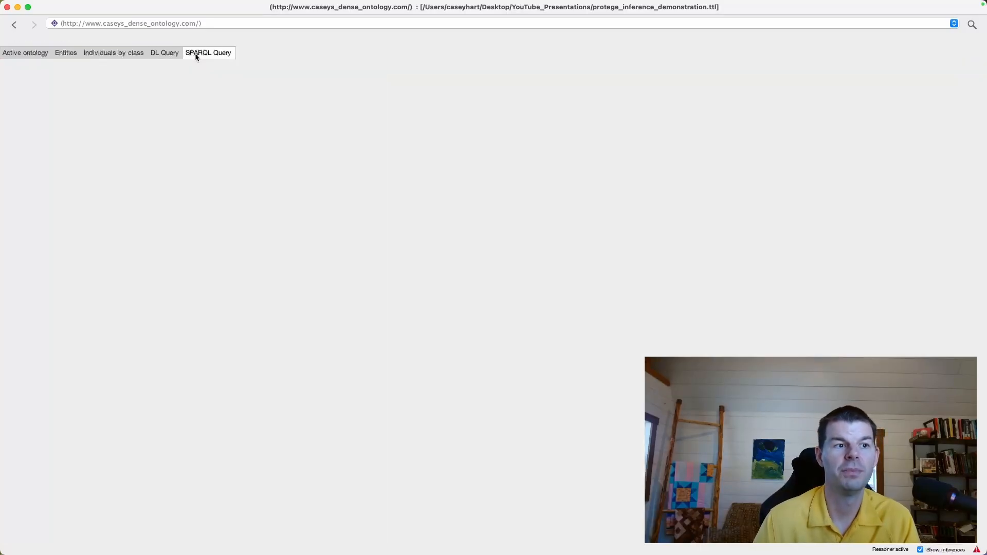
click(160, 56)
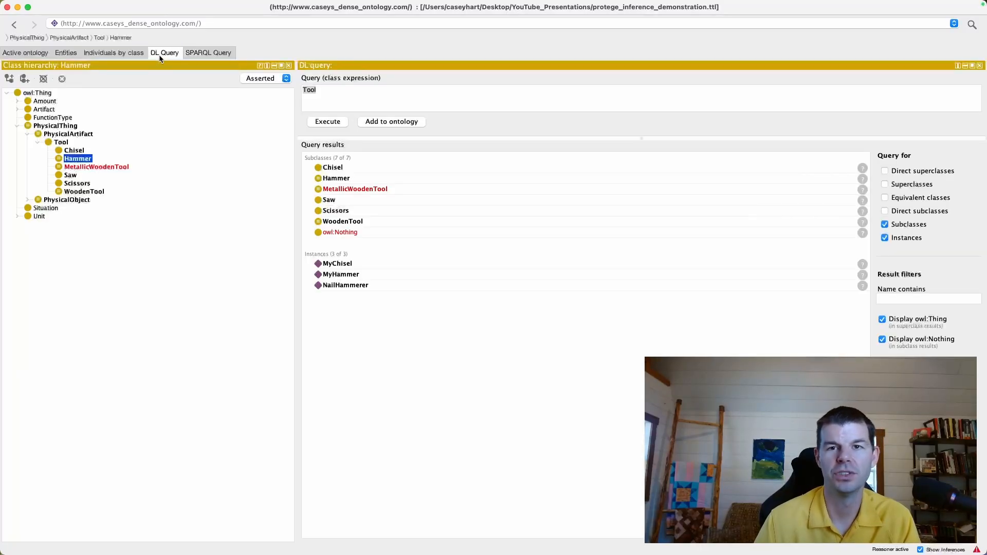